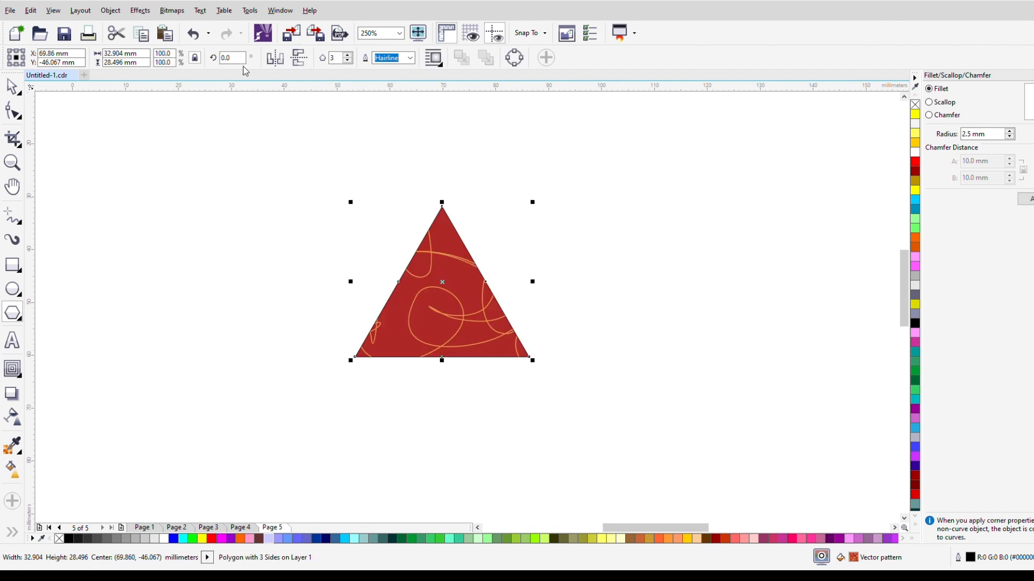
Remove the triangle's fill and resize it proportionally to 50 mm wide.
{"action": "left_click", "coordinate": [12, 87]}
{"action": "left_click", "coordinate": [60, 539]}
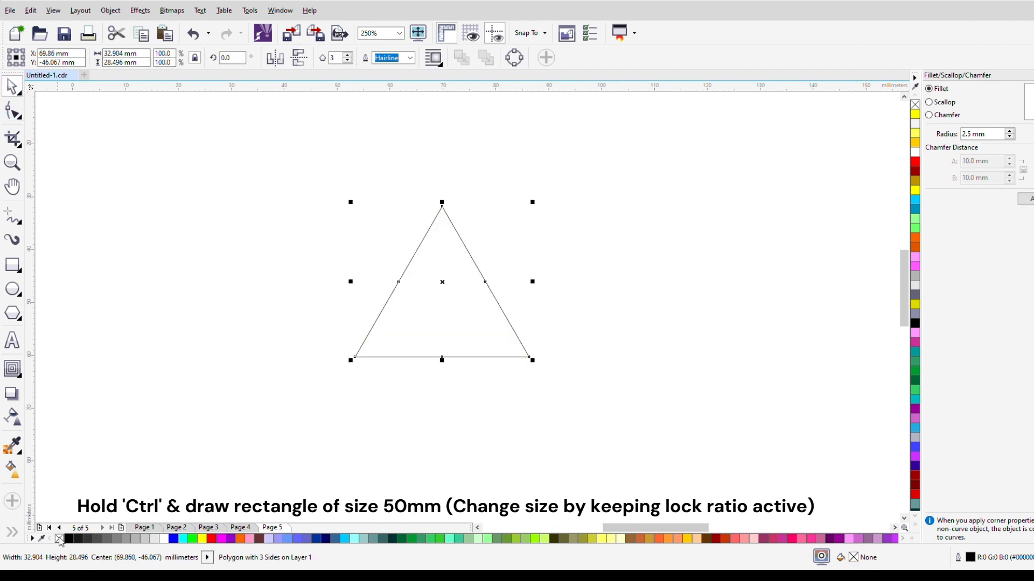
{"action": "left_click", "coordinate": [13, 112]}
{"action": "left_click_drag", "start_coordinate": [383, 272], "coordinate": [418, 322]}
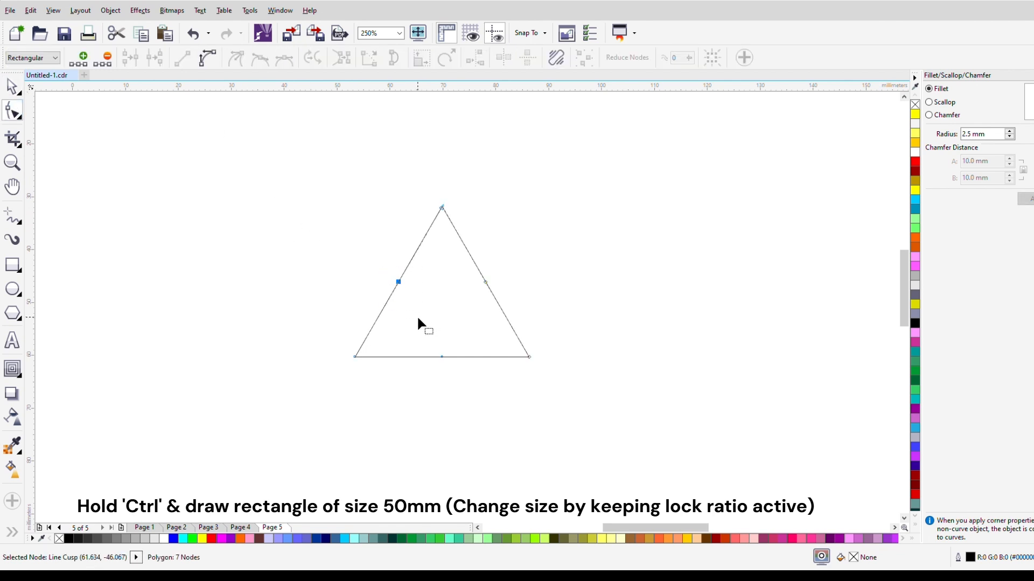
{"action": "left_click", "coordinate": [12, 86]}
{"action": "left_click", "coordinate": [122, 53]}
{"action": "type", "text": "50"}
{"action": "key", "text": "Return"}
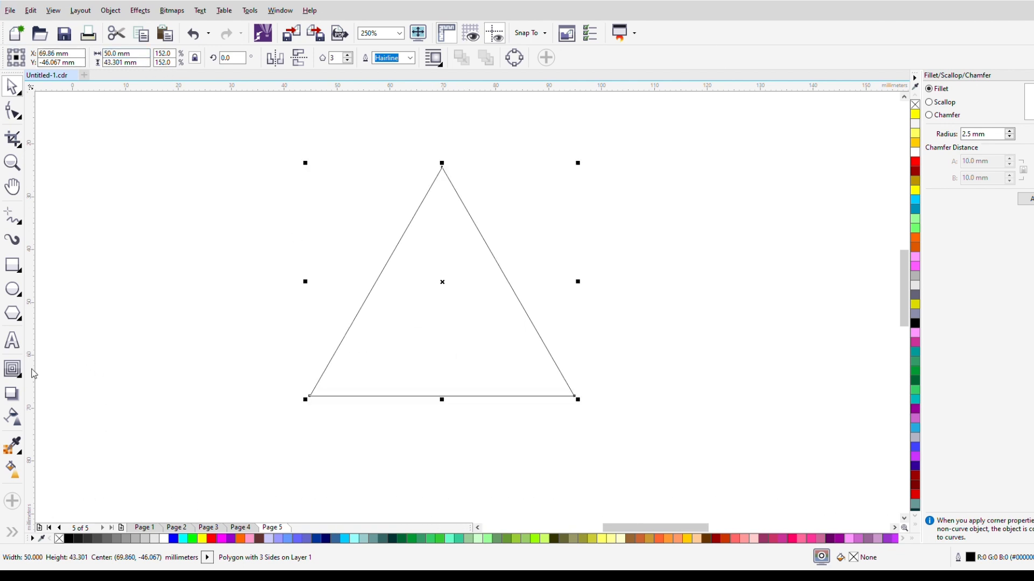
Add a one-step outside contour with a 5.0 mm offset to the triangle and move the contour group slightly down the page.
{"action": "left_click", "coordinate": [13, 369]}
{"action": "left_click", "coordinate": [325, 59]}
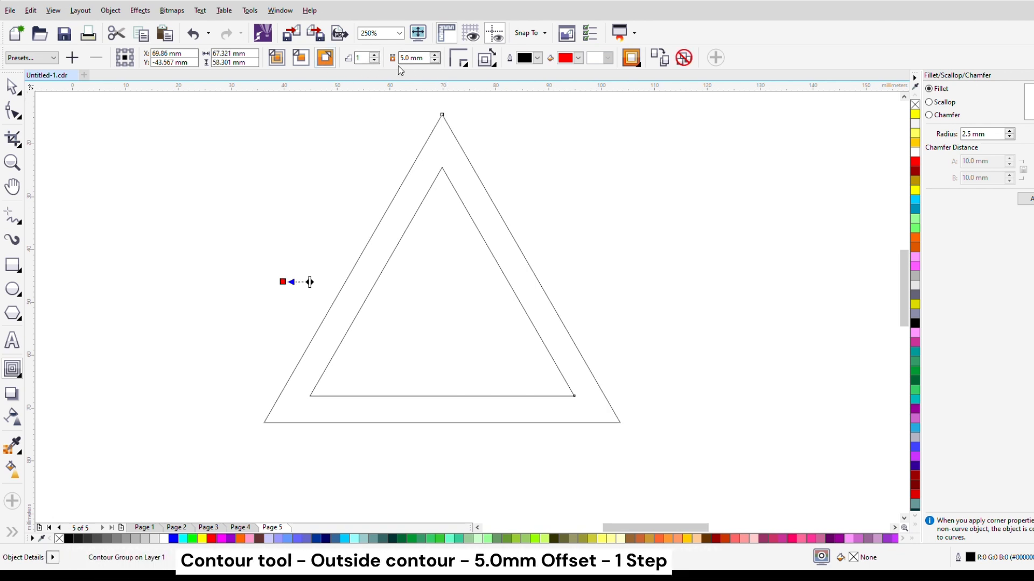
{"action": "left_click", "coordinate": [12, 87]}
{"action": "left_click", "coordinate": [157, 132]}
{"action": "left_click_drag", "start_coordinate": [456, 194], "coordinate": [455, 229]}
{"action": "left_click", "coordinate": [585, 219]}
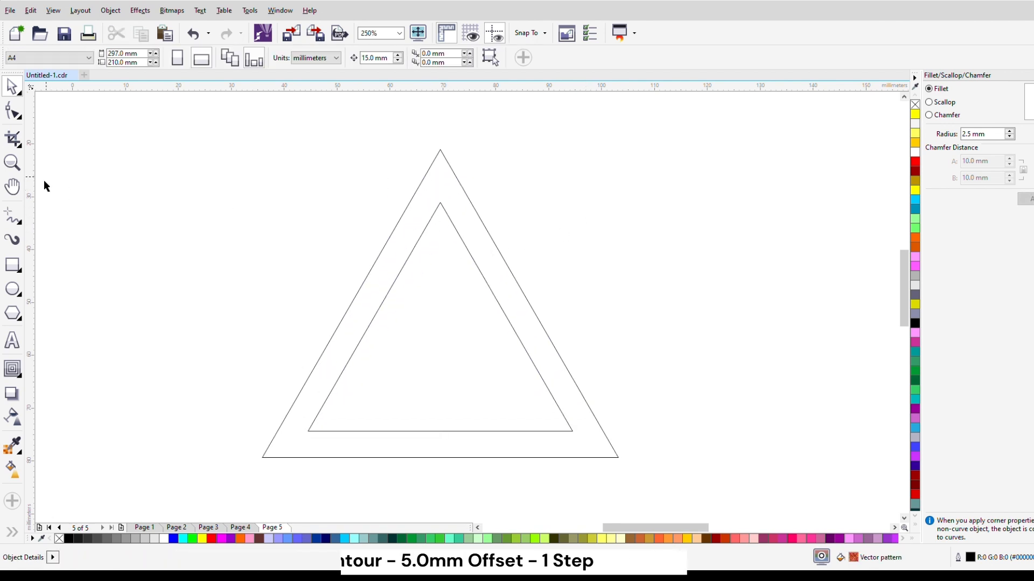
Break the contour group apart, test-move the outer triangle away from the inner one, and undo that move.
{"action": "left_click", "coordinate": [397, 279]}
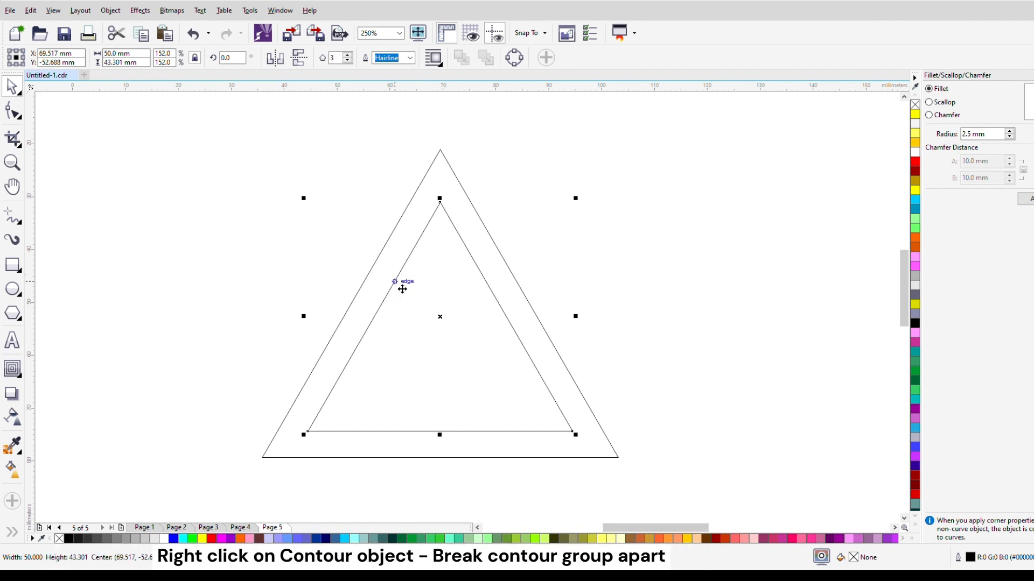
{"action": "left_click", "coordinate": [273, 240]}
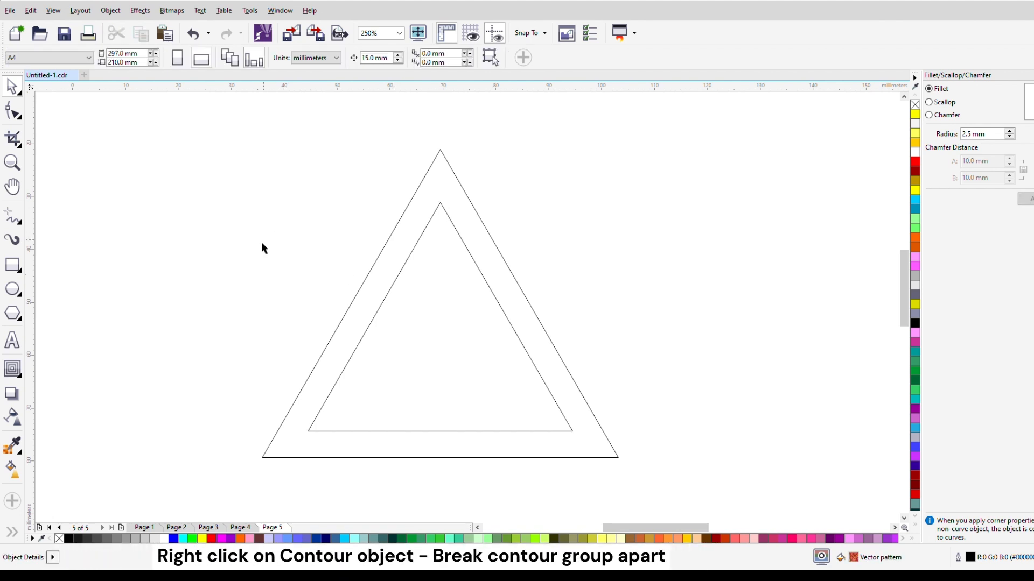
{"action": "left_click", "coordinate": [367, 277]}
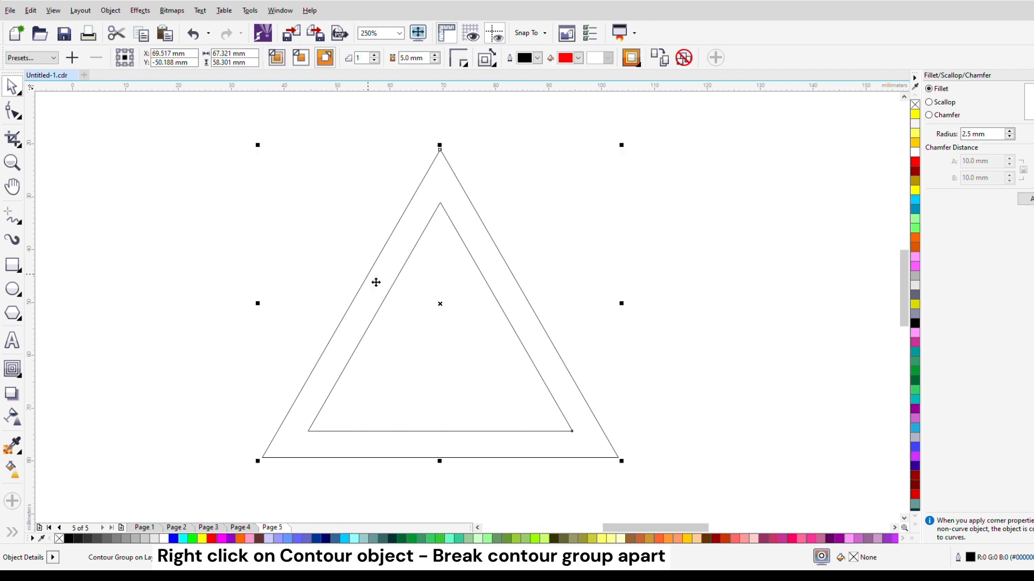
{"action": "key", "text": "ctrl+k"}
{"action": "left_click_drag", "start_coordinate": [386, 251], "coordinate": [338, 253]}
{"action": "key", "text": "ctrl+z"}
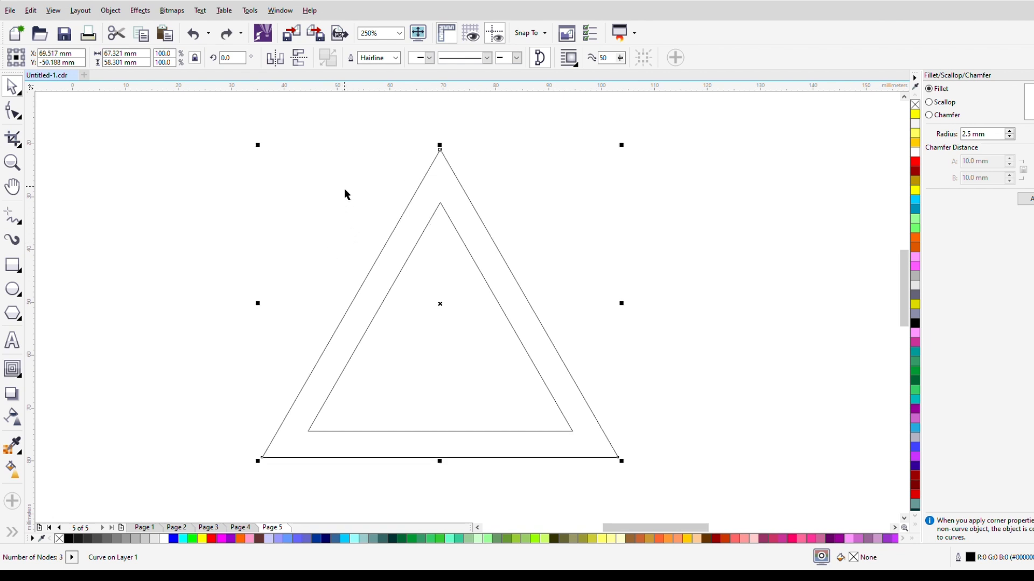
Group the inner and outer triangles and nudge the group 15 mm to the right.
{"action": "scroll", "coordinate": [309, 175], "scroll_direction": "down", "scroll_amount": 2}
{"action": "left_click_drag", "start_coordinate": [224, 134], "coordinate": [465, 350]}
{"action": "left_click", "coordinate": [591, 57]}
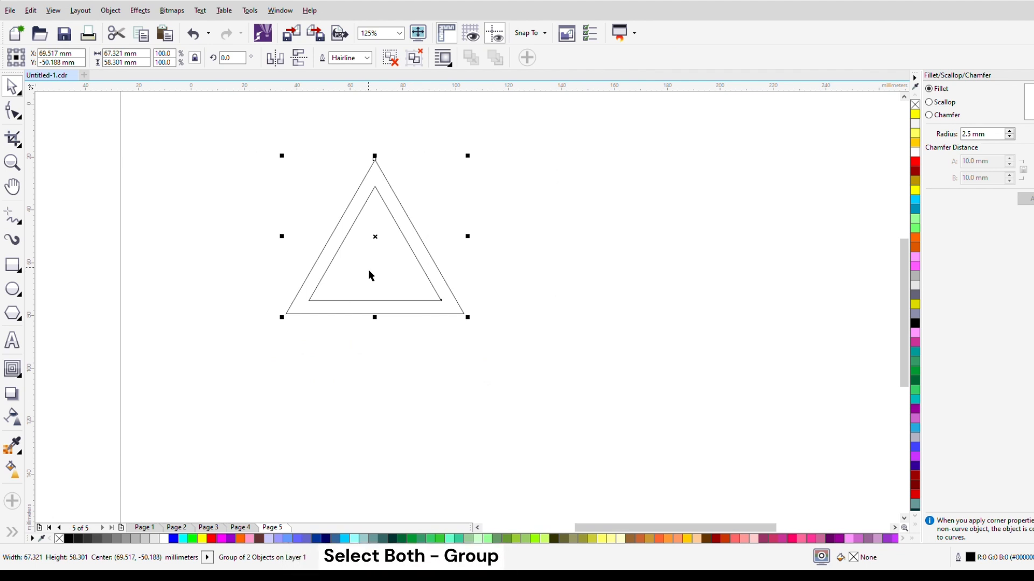
{"action": "key", "text": "Right"}
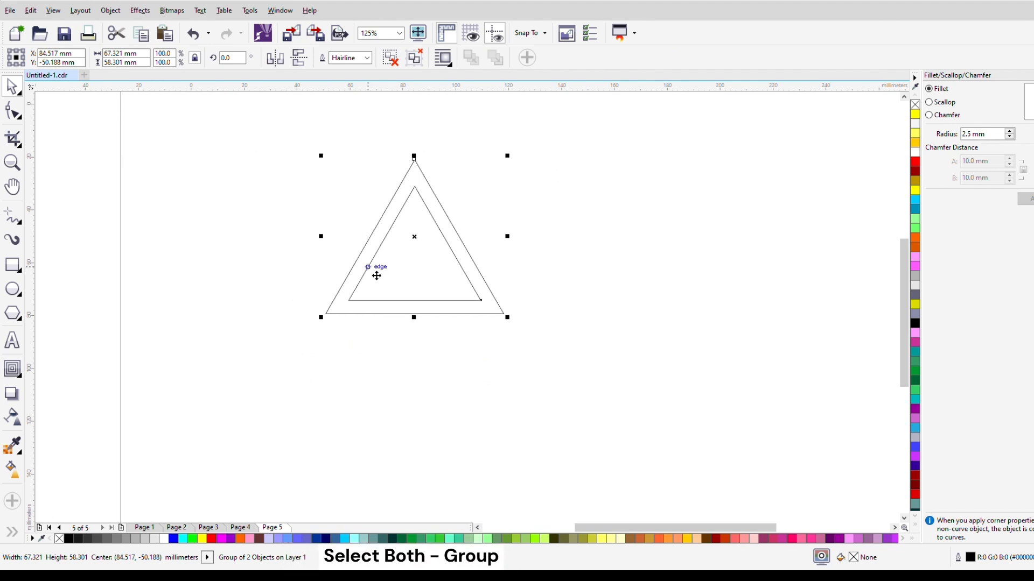
Duplicate the triangle group in place and nudge the copy 15 mm to the right.
{"action": "key", "text": "ctrl+c"}
{"action": "key", "text": "ctrl+v"}
{"action": "key", "text": "Right"}
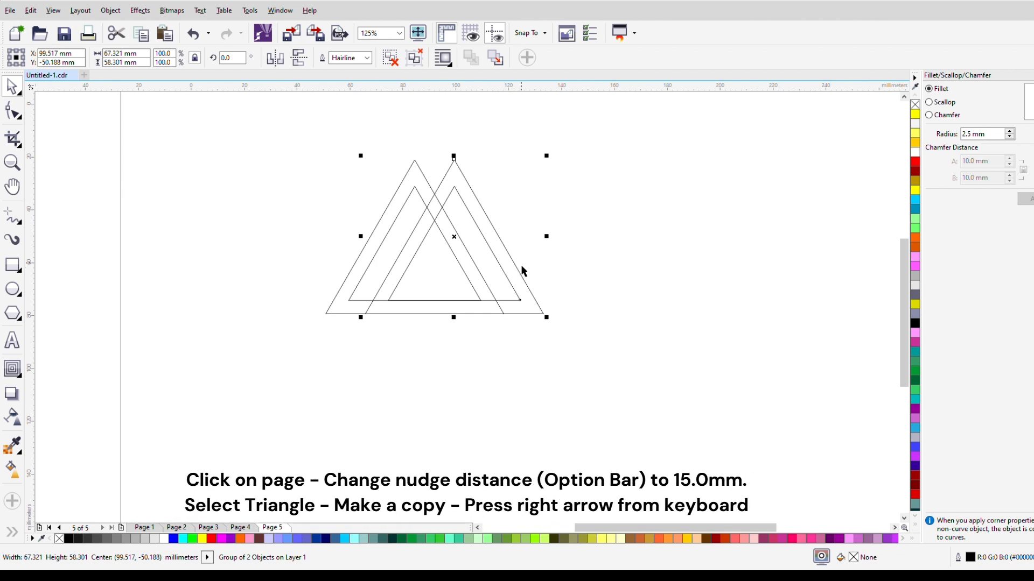
{"action": "left_click", "coordinate": [644, 199]}
Copy the right triangle group and snap the copy's apex to the upper intersection of the two outer triangles.
{"action": "scroll", "coordinate": [452, 167], "scroll_direction": "up", "scroll_amount": 4}
{"action": "left_click", "coordinate": [467, 144]}
{"action": "left_click_drag", "start_coordinate": [473, 148], "coordinate": [357, 335]}
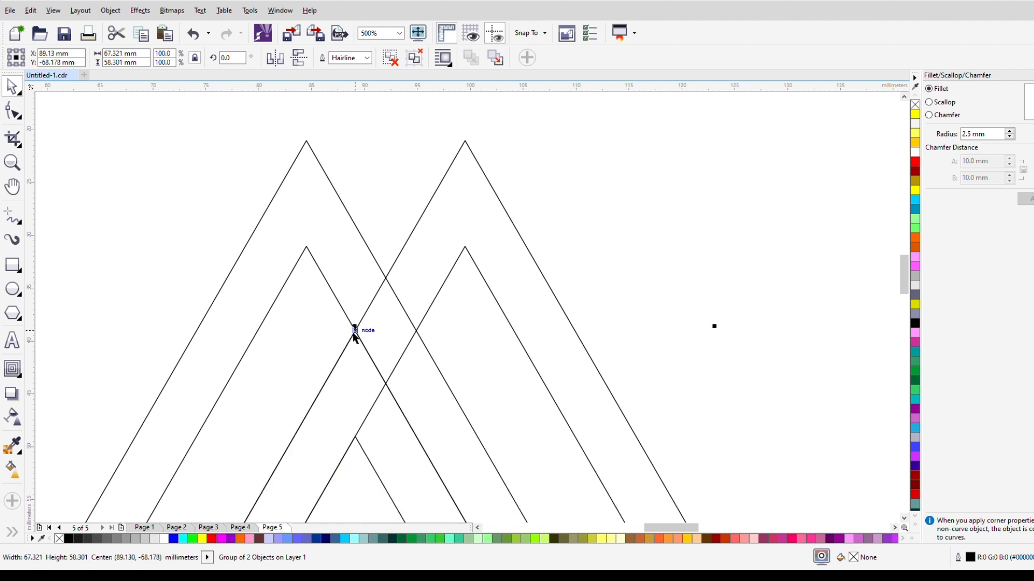
{"action": "scroll", "coordinate": [420, 345], "scroll_direction": "down", "scroll_amount": 6}
{"action": "scroll", "coordinate": [439, 343], "scroll_direction": "up", "scroll_amount": 3}
{"action": "scroll", "coordinate": [488, 291], "scroll_direction": "down", "scroll_amount": 2}
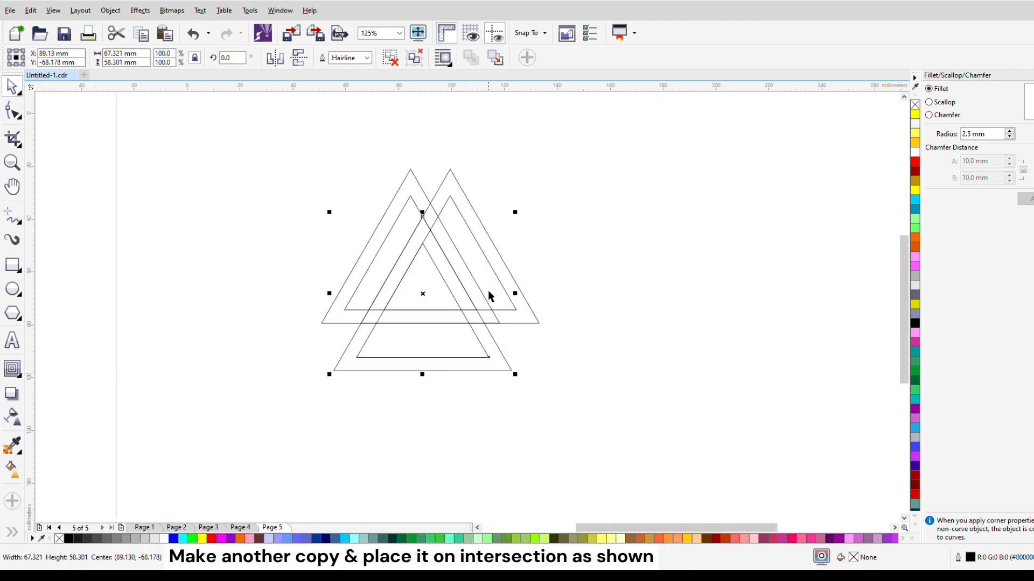
{"action": "scroll", "coordinate": [496, 214], "scroll_direction": "up", "scroll_amount": 2}
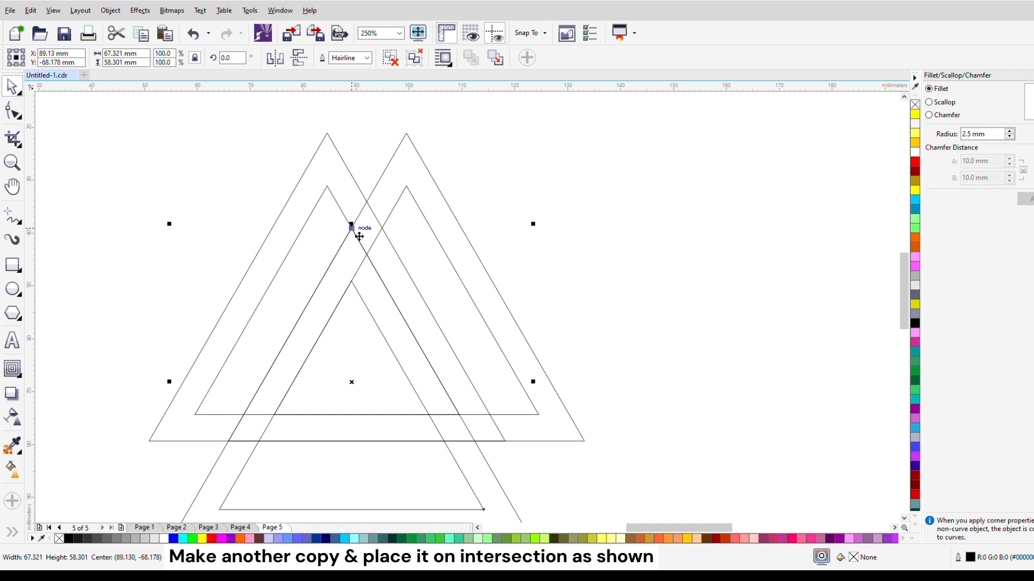
{"action": "left_click_drag", "start_coordinate": [358, 234], "coordinate": [375, 209]}
{"action": "left_click", "coordinate": [645, 172]}
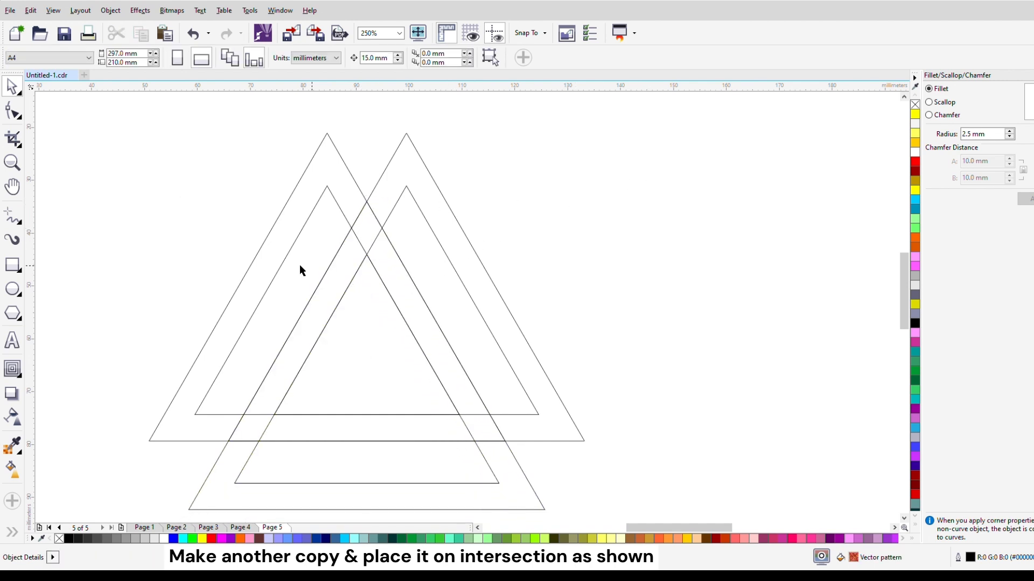
Ungroup the left pair of triangles and convert its inner triangle to curves.
{"action": "scroll", "coordinate": [422, 216], "scroll_direction": "down", "scroll_amount": 2}
{"action": "scroll", "coordinate": [397, 215], "scroll_direction": "up", "scroll_amount": 2}
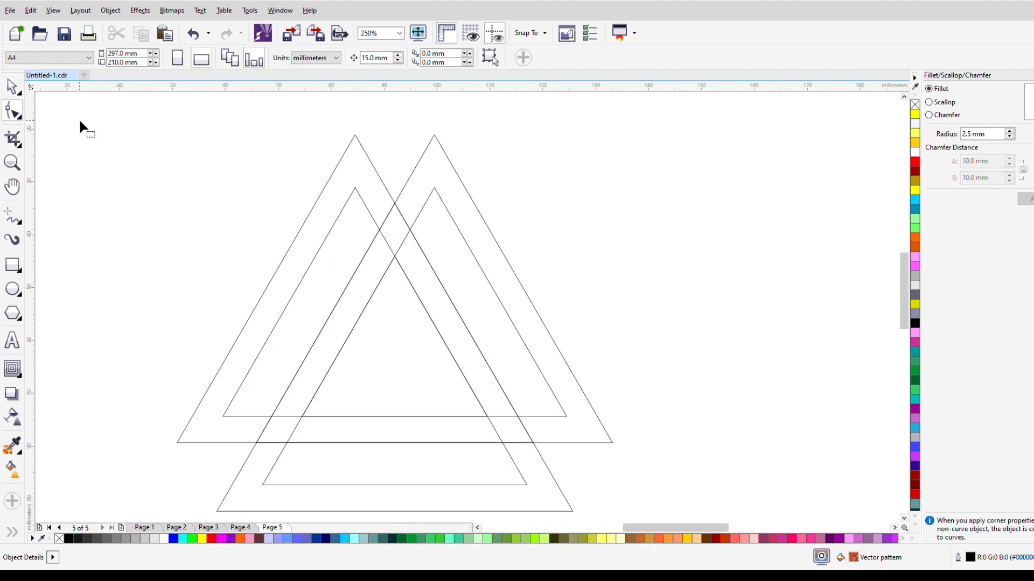
{"action": "left_click", "coordinate": [337, 174]}
{"action": "key", "text": "ctrl+u"}
{"action": "left_click", "coordinate": [570, 152]}
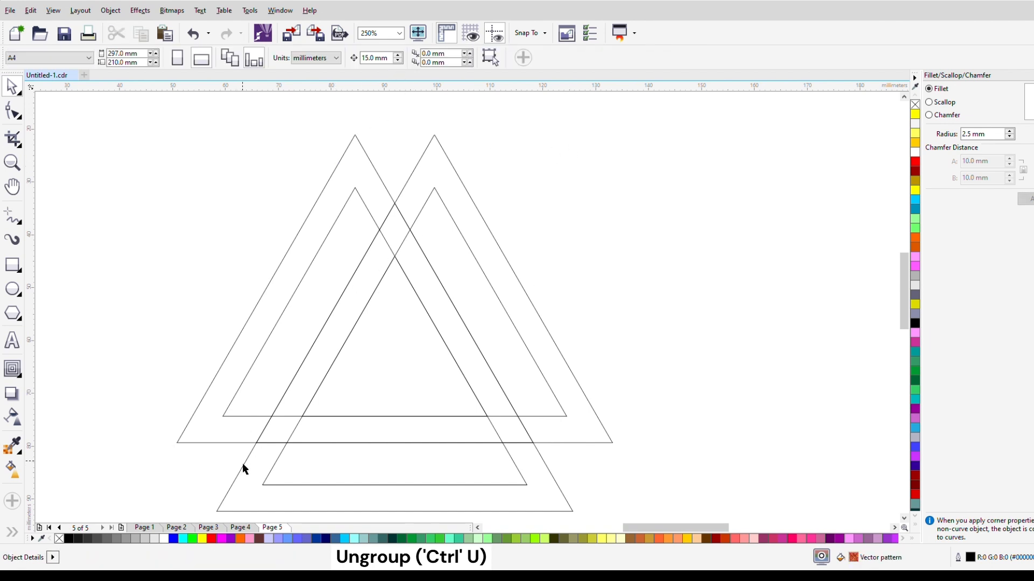
{"action": "left_click", "coordinate": [355, 190]}
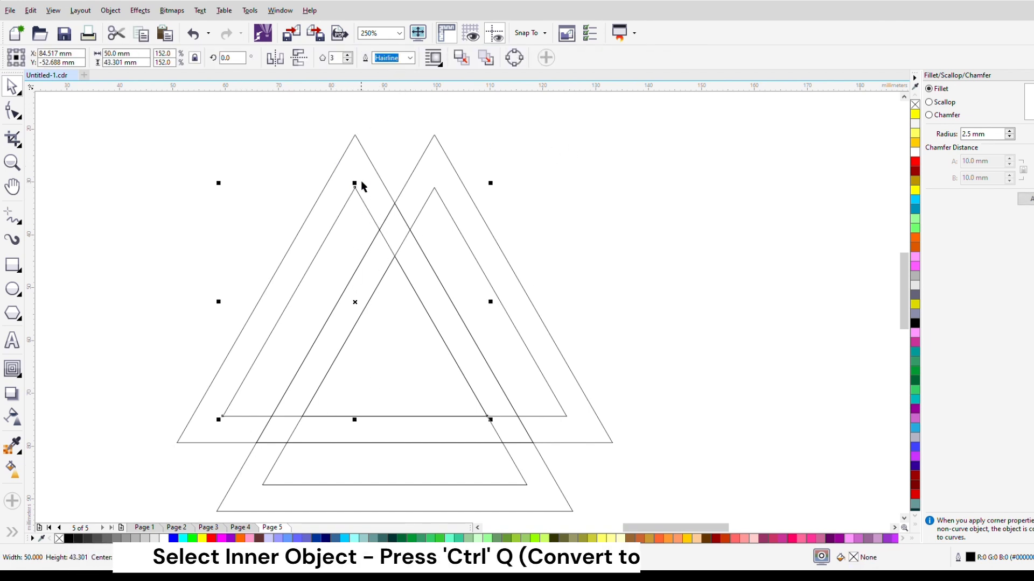
{"action": "key", "text": "ctrl+q"}
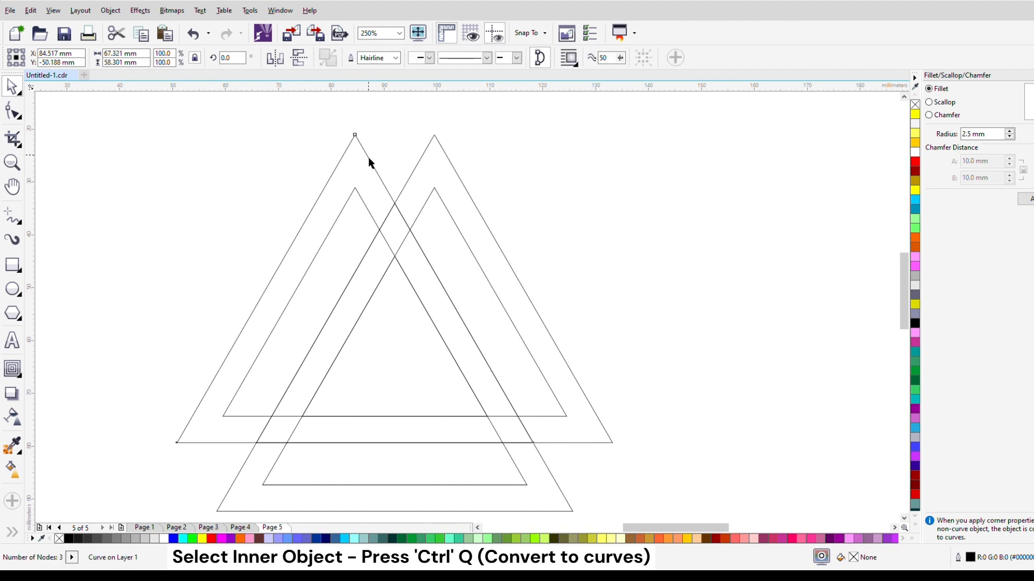
Fillet the top and lower-left corners of the left pair's outer triangle with a 5.0 mm radius.
{"action": "left_click", "coordinate": [355, 137]}
{"action": "left_click", "coordinate": [13, 111]}
{"action": "left_click_drag", "start_coordinate": [312, 123], "coordinate": [380, 160]}
{"action": "left_click_drag", "start_coordinate": [184, 456], "coordinate": [186, 456]}
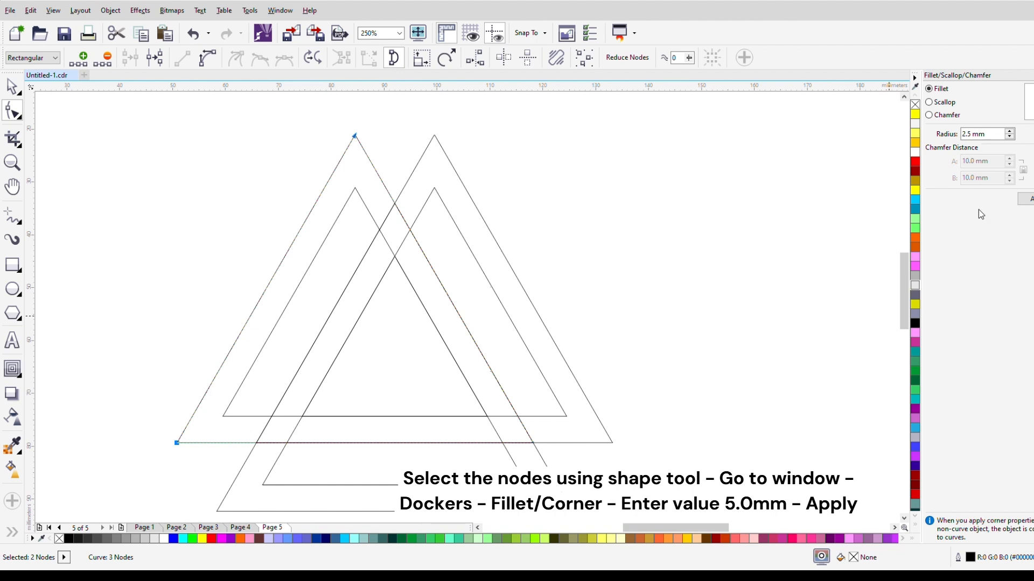
{"action": "triple_click", "coordinate": [983, 139]}
{"action": "type", "text": "5"}
{"action": "left_click", "coordinate": [1026, 199]}
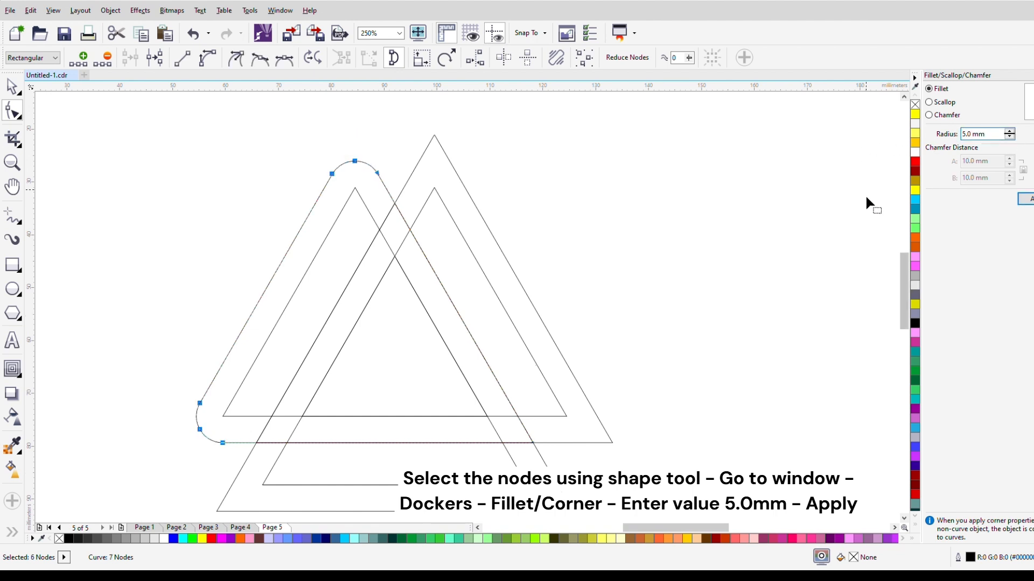
Fillet the top and lower-left corners of the left pair's inner triangle with a 2.5 mm radius.
{"action": "left_click", "coordinate": [355, 188]}
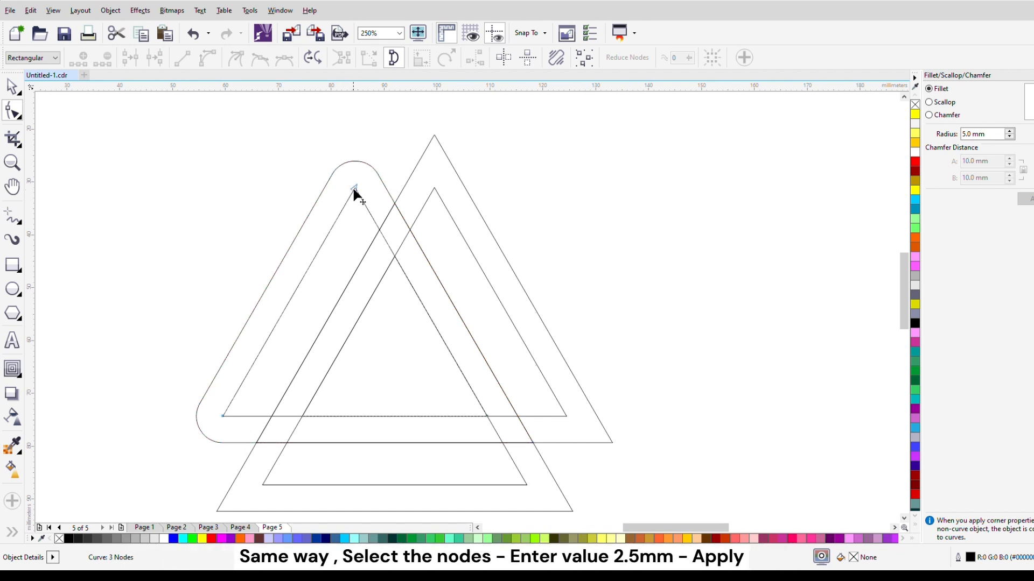
{"action": "left_click_drag", "start_coordinate": [363, 195], "coordinate": [364, 197]}
{"action": "left_click_drag", "start_coordinate": [206, 401], "coordinate": [273, 438]}
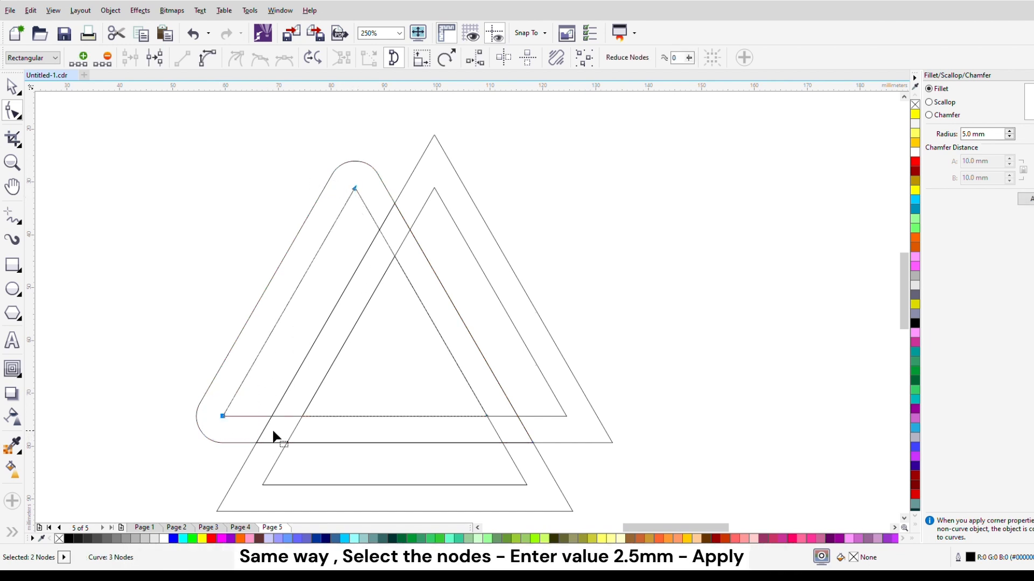
{"action": "left_click_drag", "start_coordinate": [999, 134], "coordinate": [845, 161]}
{"action": "type", "text": "2"}
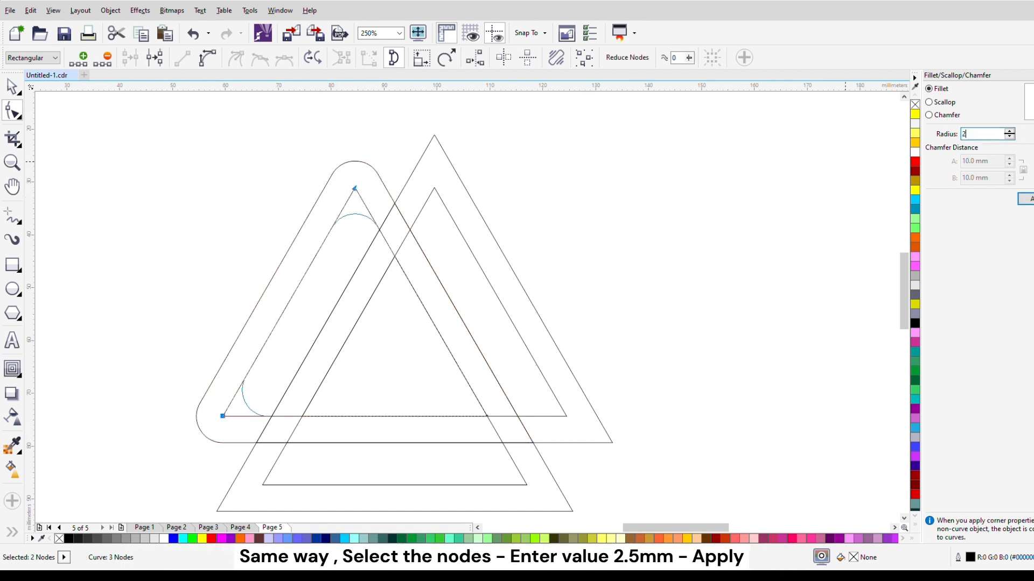
{"action": "key", "text": "Return"}
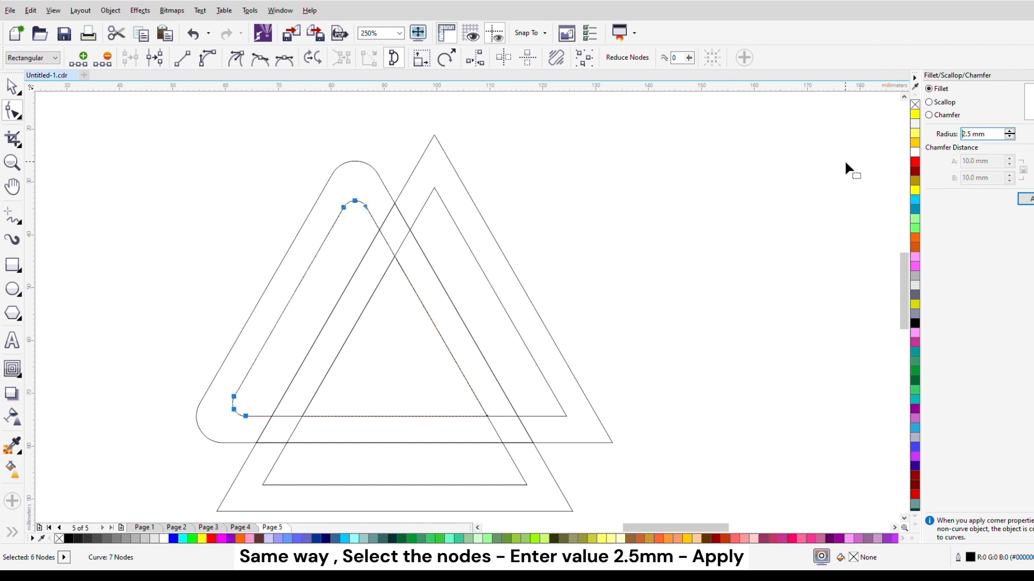
{"action": "left_click", "coordinate": [11, 86]}
{"action": "left_click", "coordinate": [134, 131]}
Draw a 3-point curve about 9.7 mm wide from the left node of the inner top fillet to the outer triangles' upper intersection.
{"action": "left_click", "coordinate": [12, 217]}
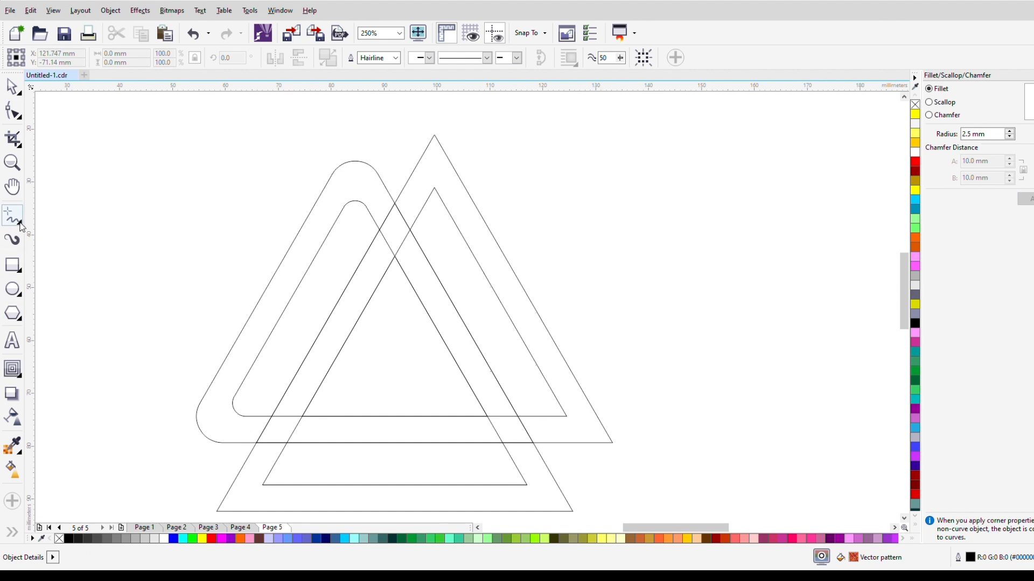
{"action": "left_click", "coordinate": [76, 348]}
{"action": "key", "text": "space"}
{"action": "key", "text": "space"}
{"action": "scroll", "coordinate": [347, 212], "scroll_direction": "up", "scroll_amount": 1}
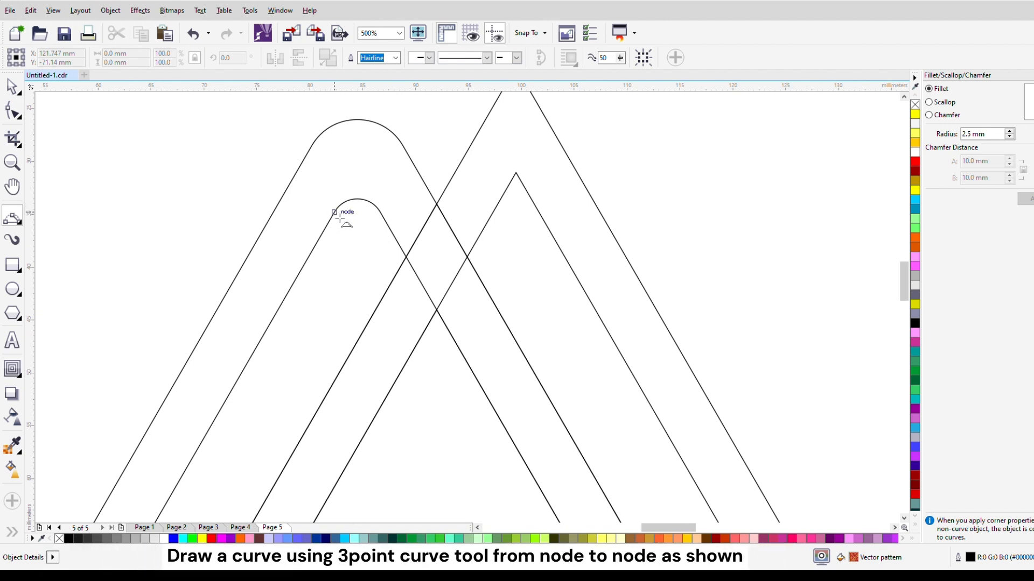
{"action": "left_click_drag", "start_coordinate": [340, 217], "coordinate": [443, 211]}
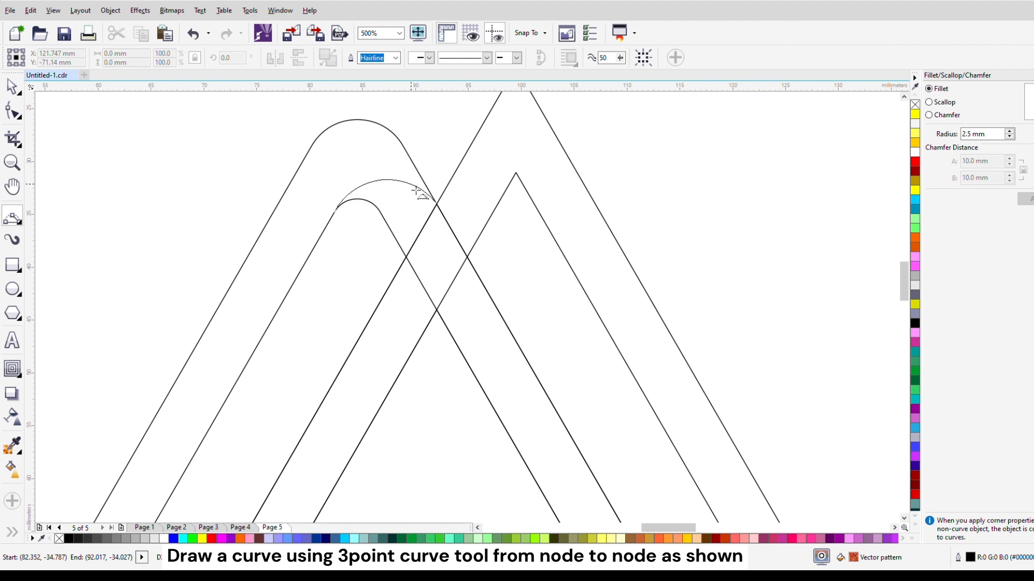
{"action": "left_click", "coordinate": [419, 191]}
{"action": "scroll", "coordinate": [397, 230], "scroll_direction": "up", "scroll_amount": 2}
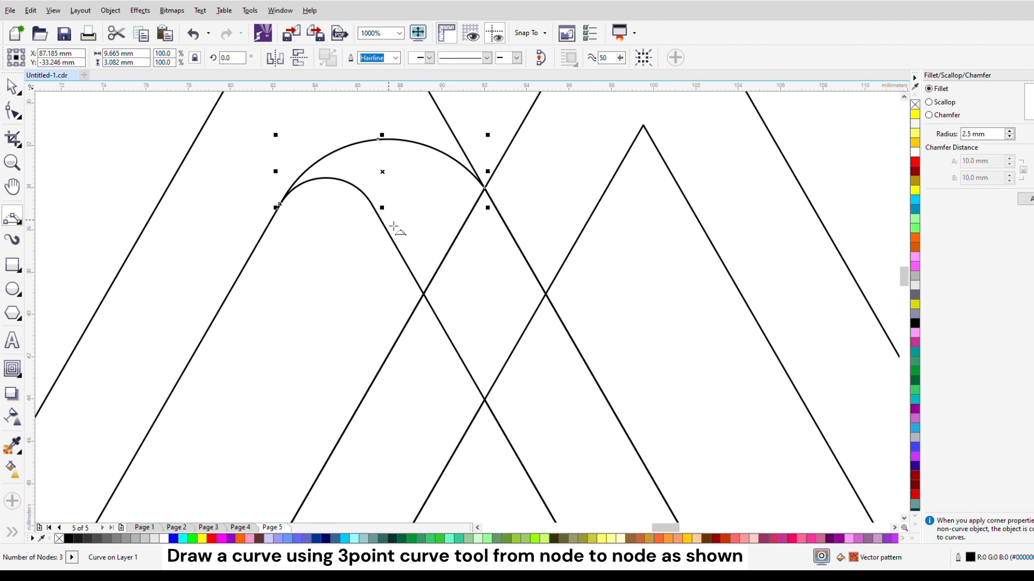
{"action": "scroll", "coordinate": [395, 227], "scroll_direction": "down", "scroll_amount": 4}
{"action": "left_click", "coordinate": [12, 86]}
Make a vertically mirrored copy of the curve and snap its right end to the inner triangle's lower-left fillet node.
{"action": "scroll", "coordinate": [205, 264], "scroll_direction": "down", "scroll_amount": 2}
{"action": "scroll", "coordinate": [256, 293], "scroll_direction": "up", "scroll_amount": 2}
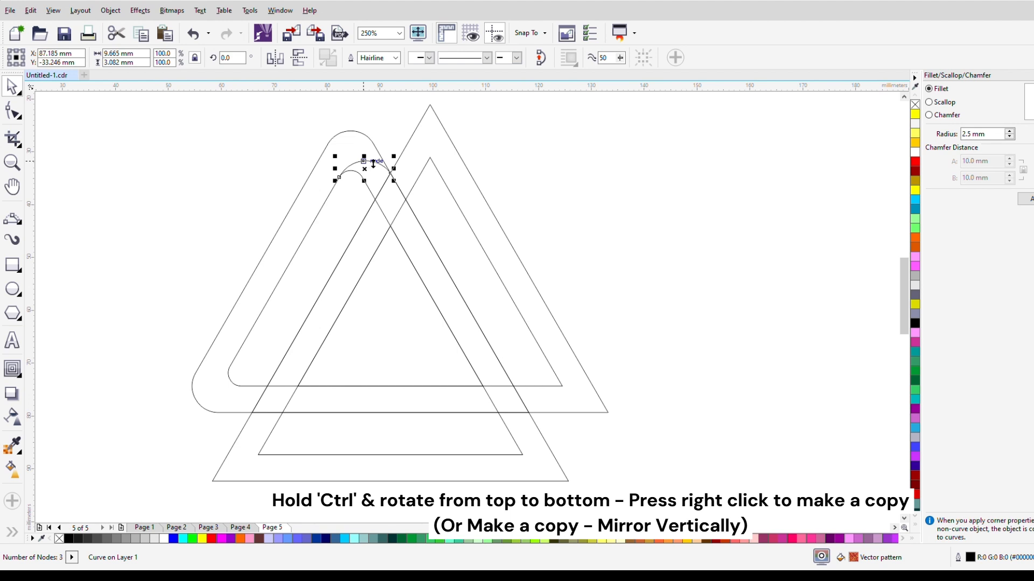
{"action": "left_click_drag", "start_coordinate": [373, 164], "coordinate": [247, 395]}
{"action": "right_click", "coordinate": [375, 195]}
{"action": "scroll", "coordinate": [242, 399], "scroll_direction": "up", "scroll_amount": 6}
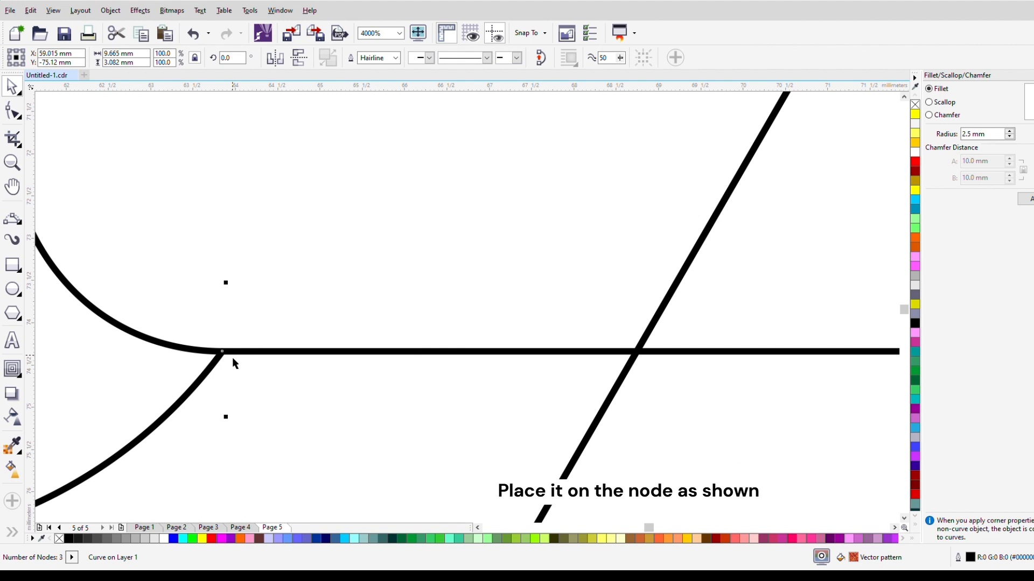
{"action": "left_click_drag", "start_coordinate": [229, 359], "coordinate": [225, 358]}
Set the mirrored curve's pivot on its right end node and rotate it to about 309.4° so its free end meets the outer triangle's left edge.
{"action": "scroll", "coordinate": [235, 365], "scroll_direction": "down", "scroll_amount": 5}
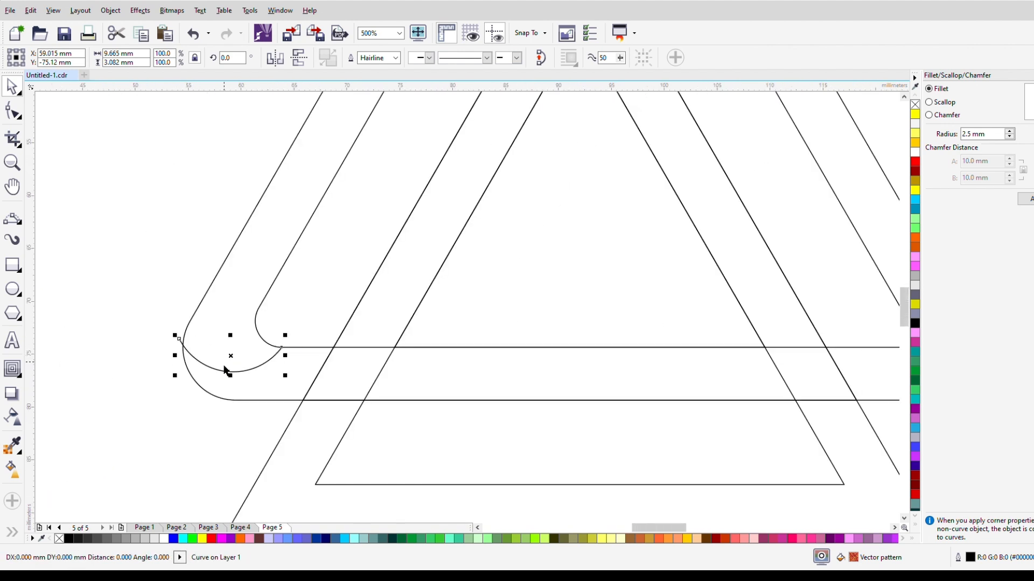
{"action": "scroll", "coordinate": [232, 362], "scroll_direction": "up", "scroll_amount": 2}
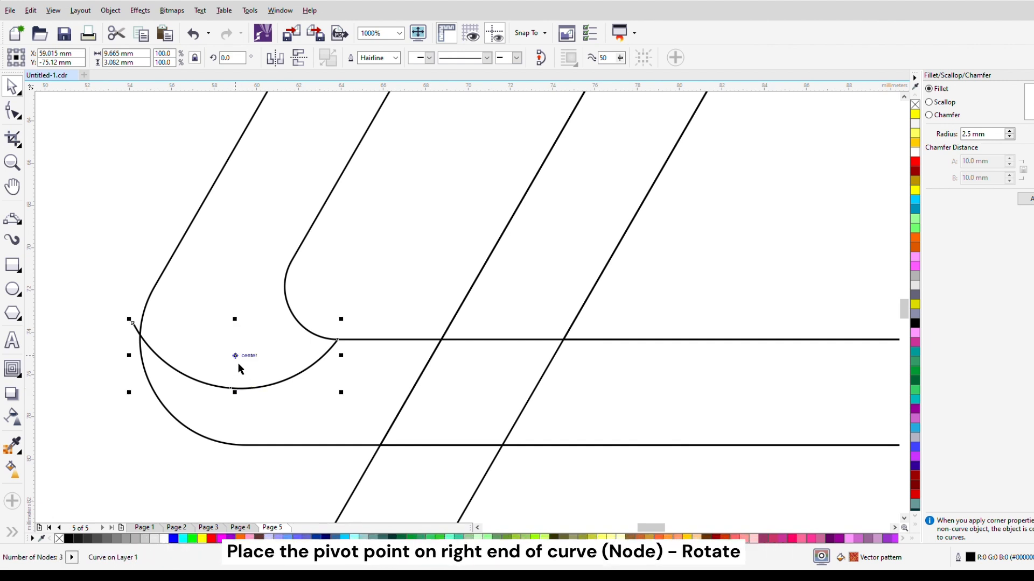
{"action": "left_click", "coordinate": [239, 362]}
{"action": "left_click_drag", "start_coordinate": [235, 355], "coordinate": [340, 350]}
{"action": "left_click_drag", "start_coordinate": [132, 322], "coordinate": [246, 200]}
{"action": "scroll", "coordinate": [222, 179], "scroll_direction": "up", "scroll_amount": 3}
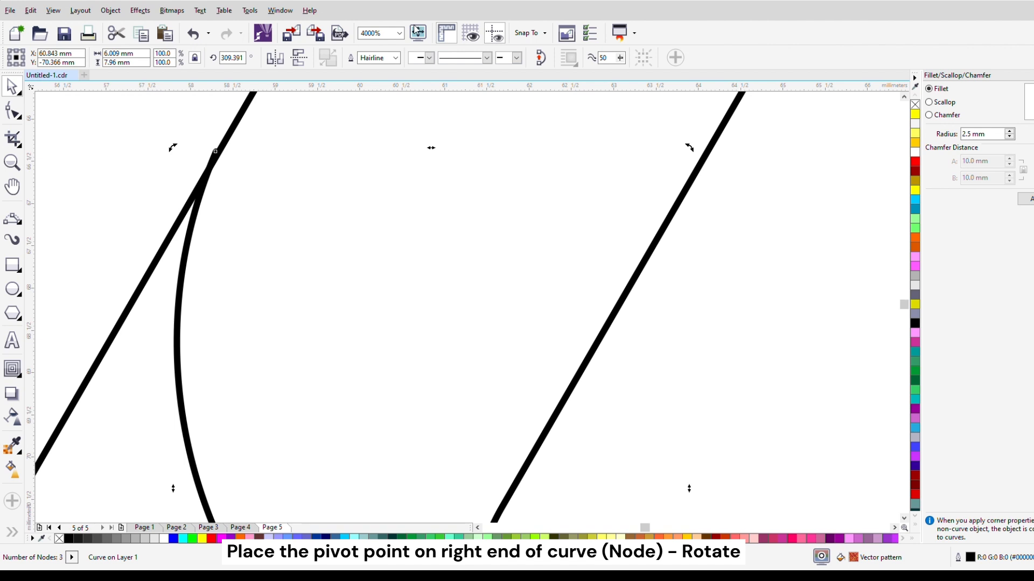
Fine-tune the mirrored curve's rotation about its right end node to about 309.2° so its free end meets the outer triangle's left edge.
{"action": "scroll", "coordinate": [382, 188], "scroll_direction": "down", "scroll_amount": 4}
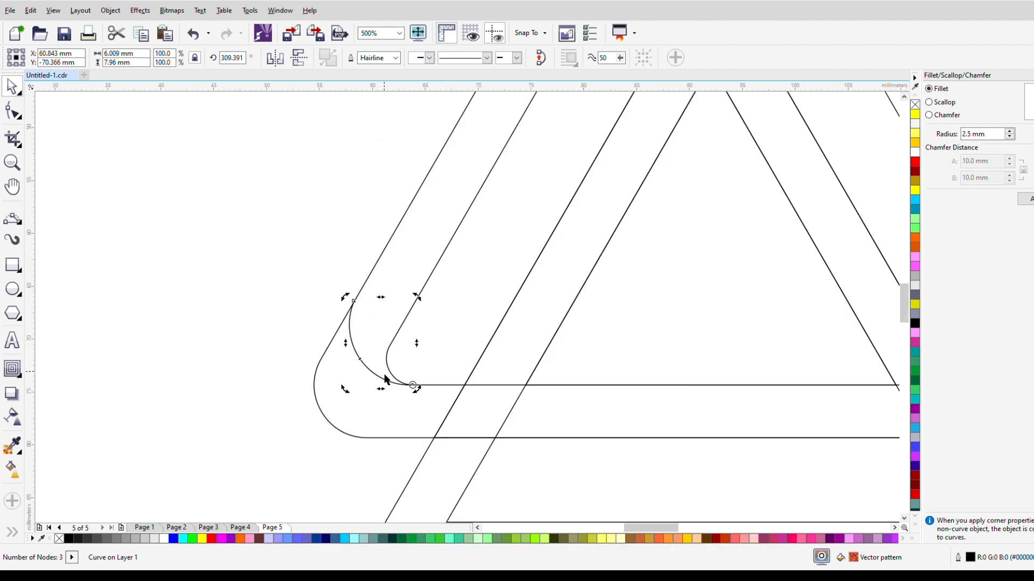
{"action": "scroll", "coordinate": [382, 378], "scroll_direction": "down", "scroll_amount": 2}
{"action": "scroll", "coordinate": [383, 343], "scroll_direction": "up", "scroll_amount": 5}
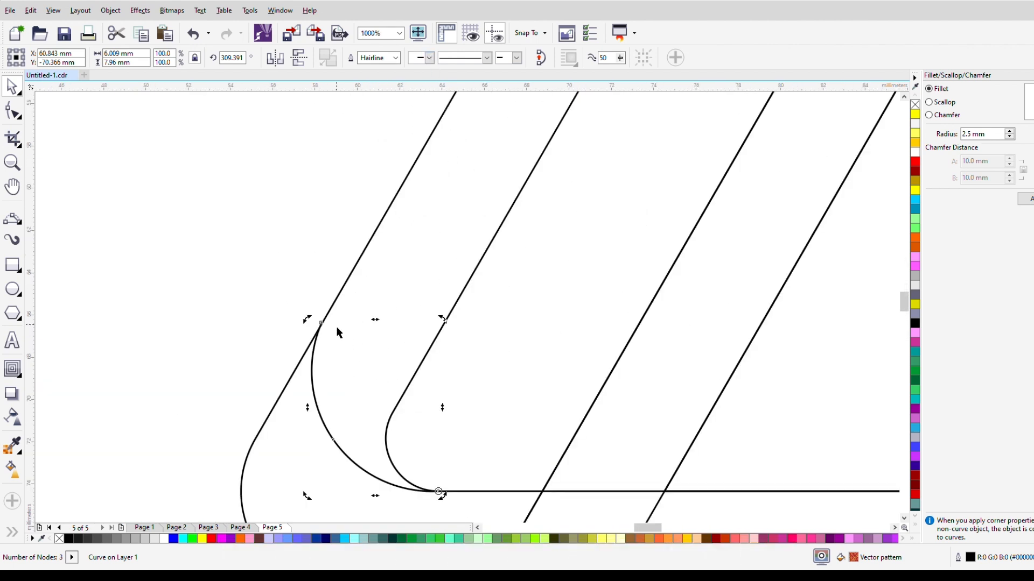
{"action": "scroll", "coordinate": [330, 338], "scroll_direction": "down", "scroll_amount": 2}
{"action": "left_click_drag", "start_coordinate": [296, 326], "coordinate": [311, 323]}
{"action": "scroll", "coordinate": [326, 329], "scroll_direction": "up", "scroll_amount": 3}
{"action": "scroll", "coordinate": [325, 329], "scroll_direction": "up", "scroll_amount": 2}
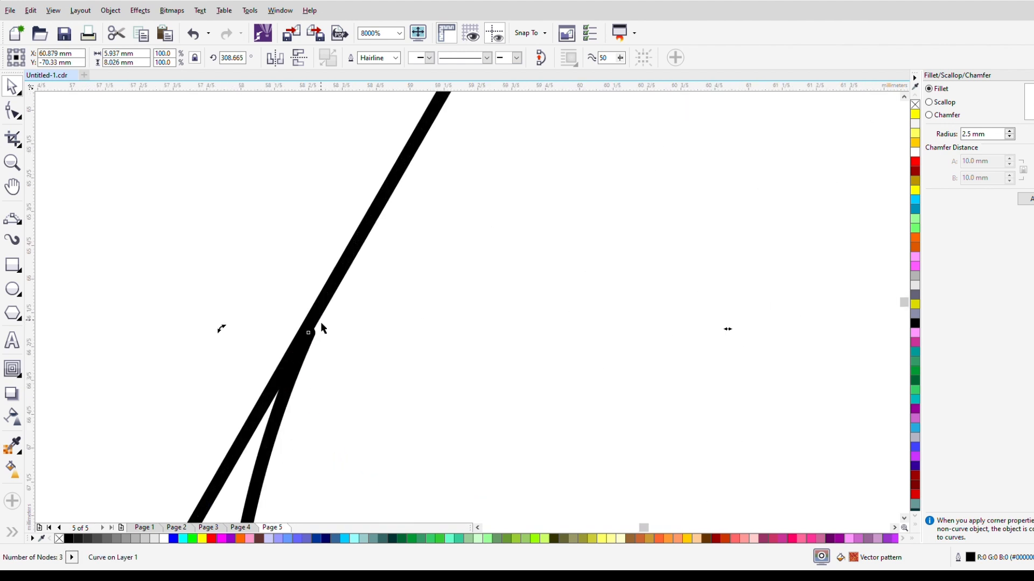
{"action": "scroll", "coordinate": [324, 336], "scroll_direction": "down", "scroll_amount": 1}
{"action": "mouse_move", "coordinate": [273, 329]}
{"action": "left_mouse_down"}
{"action": "mouse_move", "coordinate": [228, 330]}
{"action": "mouse_move", "coordinate": [228, 340]}
{"action": "mouse_move", "coordinate": [257, 325]}
{"action": "left_mouse_up"}
{"action": "scroll", "coordinate": [228, 330], "scroll_direction": "up", "scroll_amount": 1}
{"action": "scroll", "coordinate": [261, 283], "scroll_direction": "down", "scroll_amount": 3}
{"action": "left_click", "coordinate": [141, 292]}
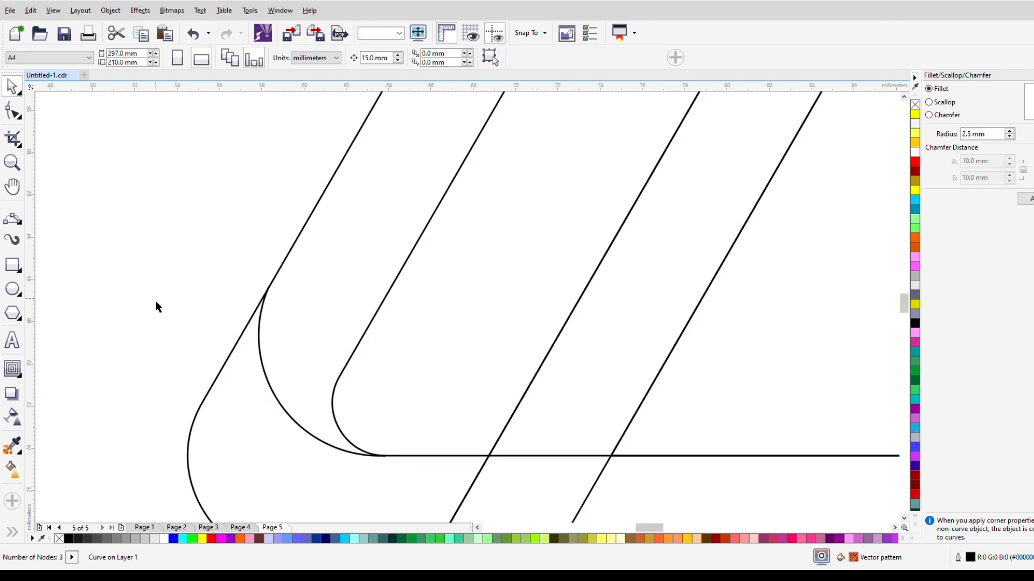
Bring the left pair's rounded inner triangle to the front of the stacking order.
{"action": "scroll", "coordinate": [338, 456], "scroll_direction": "up", "scroll_amount": 2}
{"action": "scroll", "coordinate": [388, 457], "scroll_direction": "up", "scroll_amount": 3}
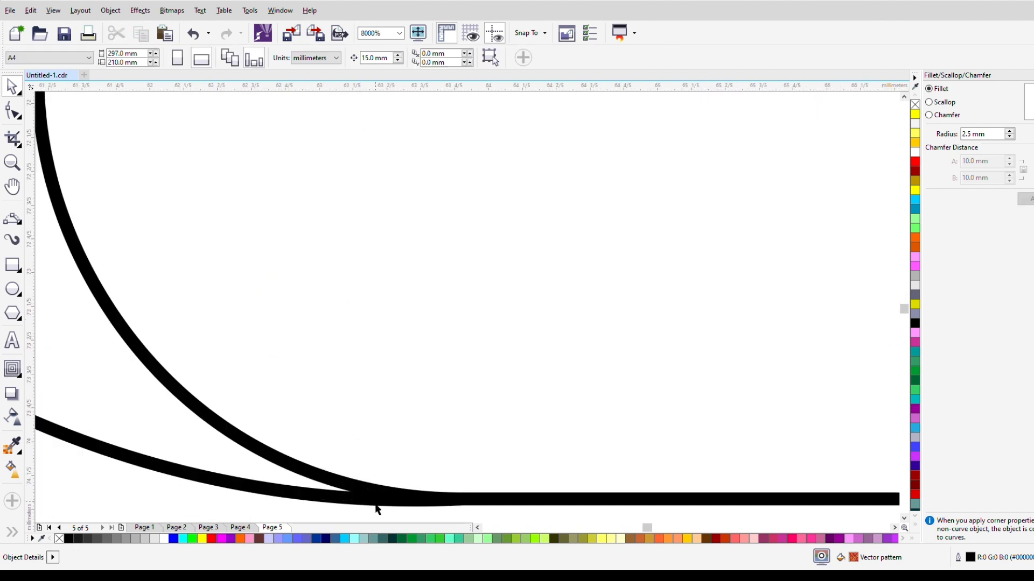
{"action": "left_click", "coordinate": [364, 508]}
{"action": "scroll", "coordinate": [371, 496], "scroll_direction": "down", "scroll_amount": 7}
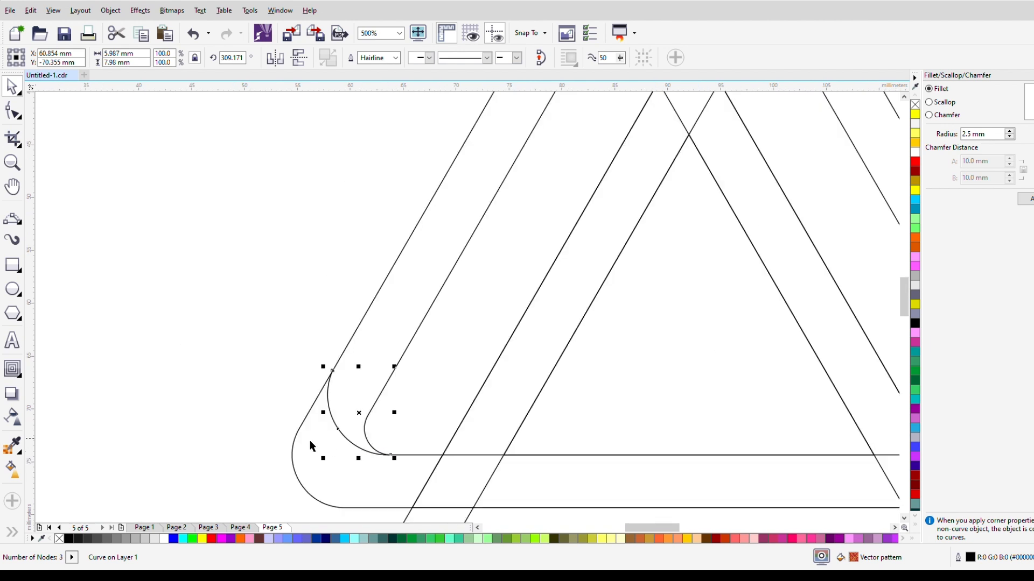
{"action": "left_click", "coordinate": [237, 380]}
{"action": "scroll", "coordinate": [305, 387], "scroll_direction": "down", "scroll_amount": 3}
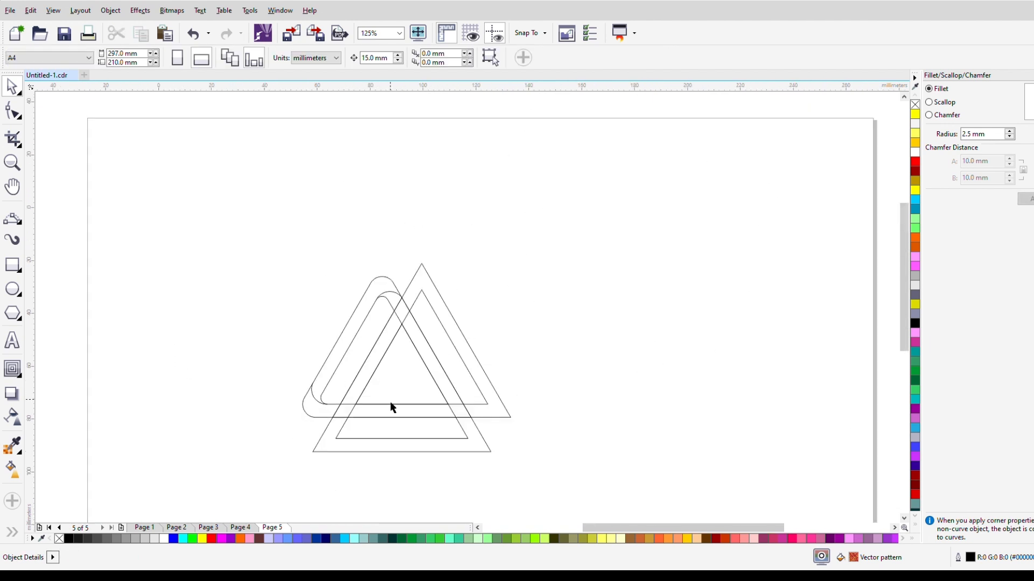
{"action": "left_click", "coordinate": [359, 332]}
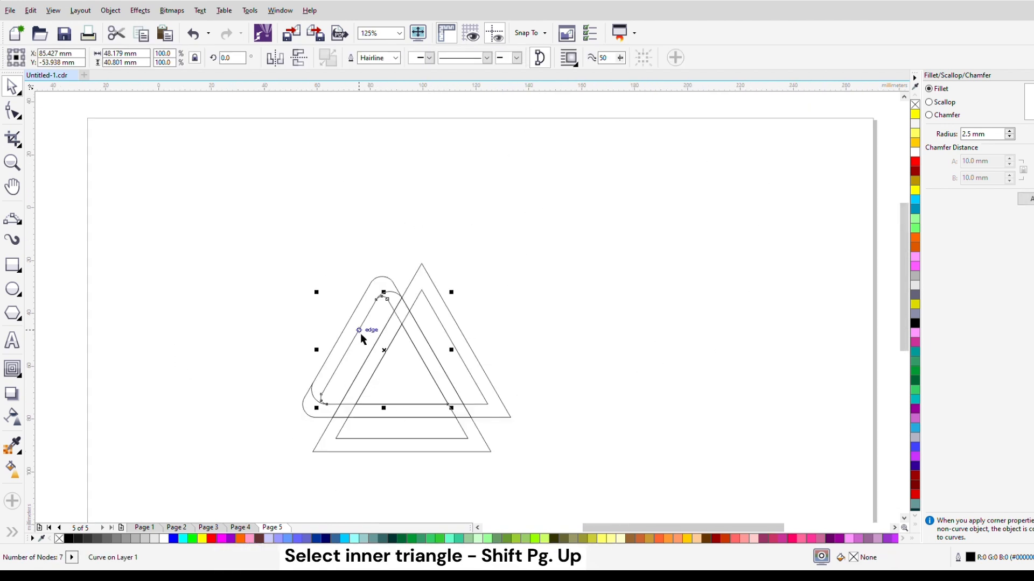
{"action": "left_click", "coordinate": [228, 325]}
Smart-fill the left arm, the wedge under the top curve and the sections of the bottom bar with light grey #CCCCCC.
{"action": "scroll", "coordinate": [370, 384], "scroll_direction": "up", "scroll_amount": 2}
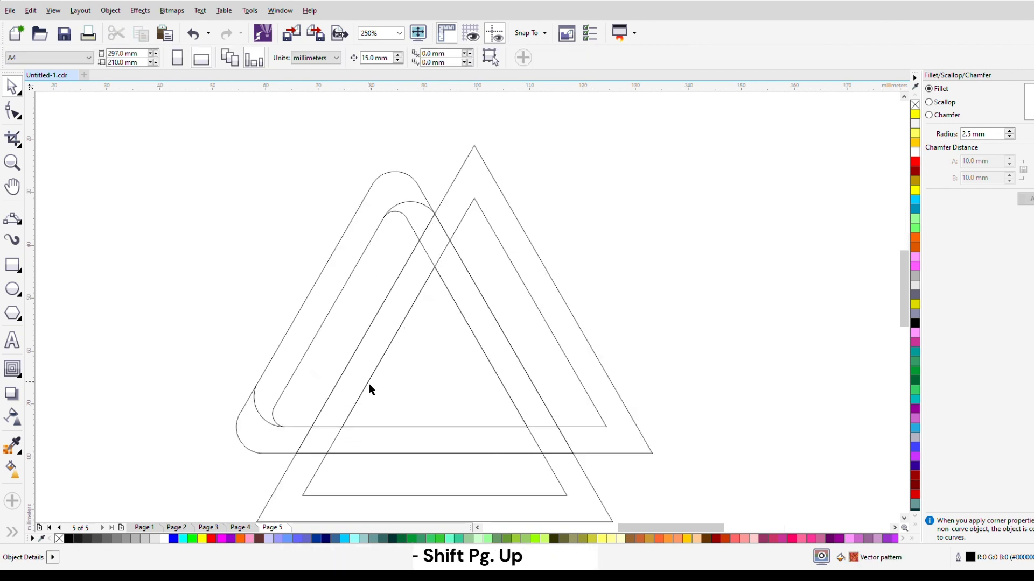
{"action": "left_click", "coordinate": [12, 534]}
{"action": "left_click", "coordinate": [42, 533]}
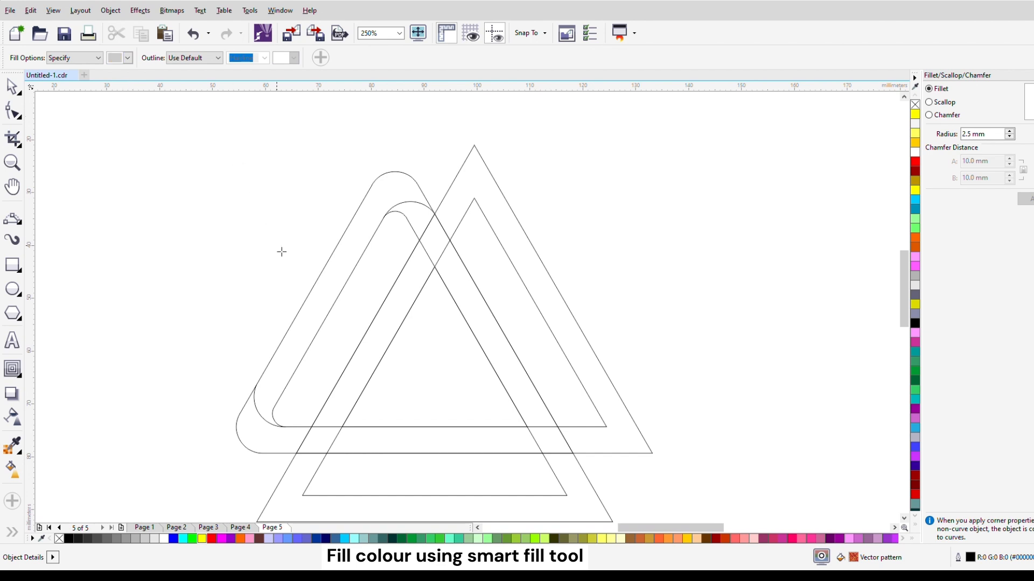
{"action": "left_click", "coordinate": [337, 279]}
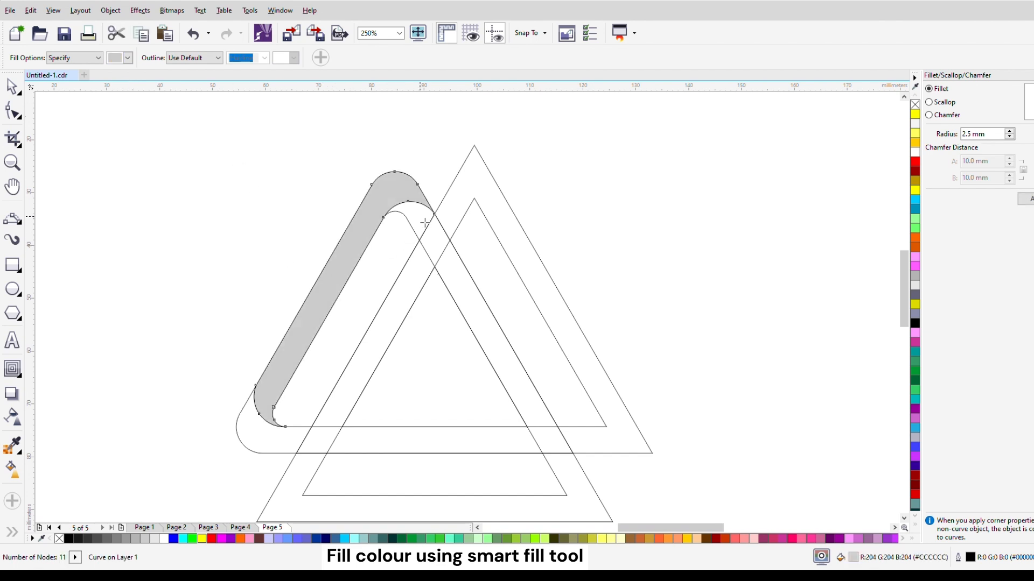
{"action": "left_click", "coordinate": [425, 223]}
{"action": "left_click", "coordinate": [272, 444]}
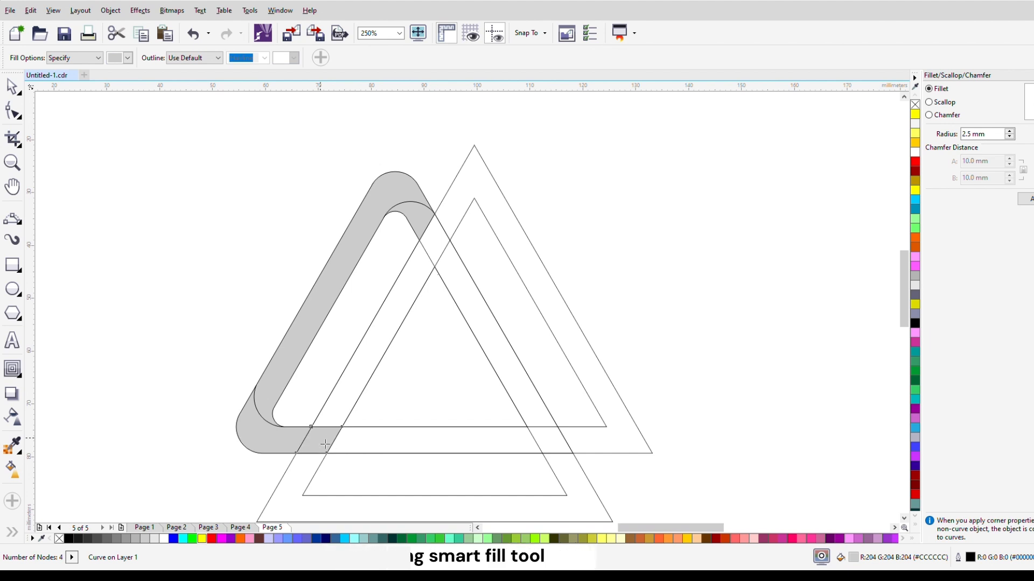
{"action": "left_click", "coordinate": [418, 449]}
{"action": "left_click", "coordinate": [331, 442]}
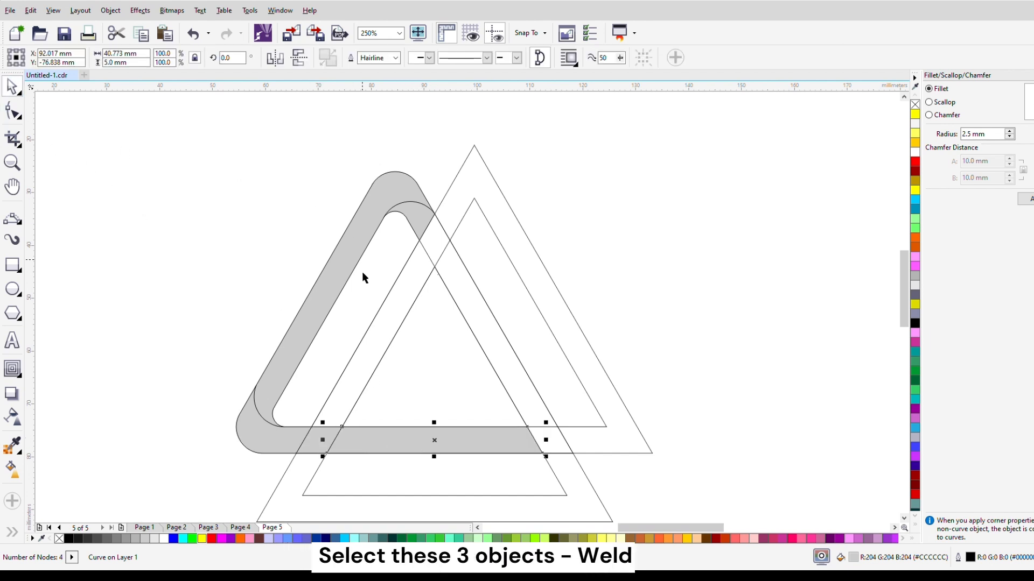
Weld the three filled sections of the bottom bar, including its rounded lower-left corner, into one shape.
{"action": "left_click", "coordinate": [296, 454], "text": "shift"}
{"action": "left_click", "coordinate": [289, 376], "text": "shift"}
{"action": "left_click", "coordinate": [364, 63]}
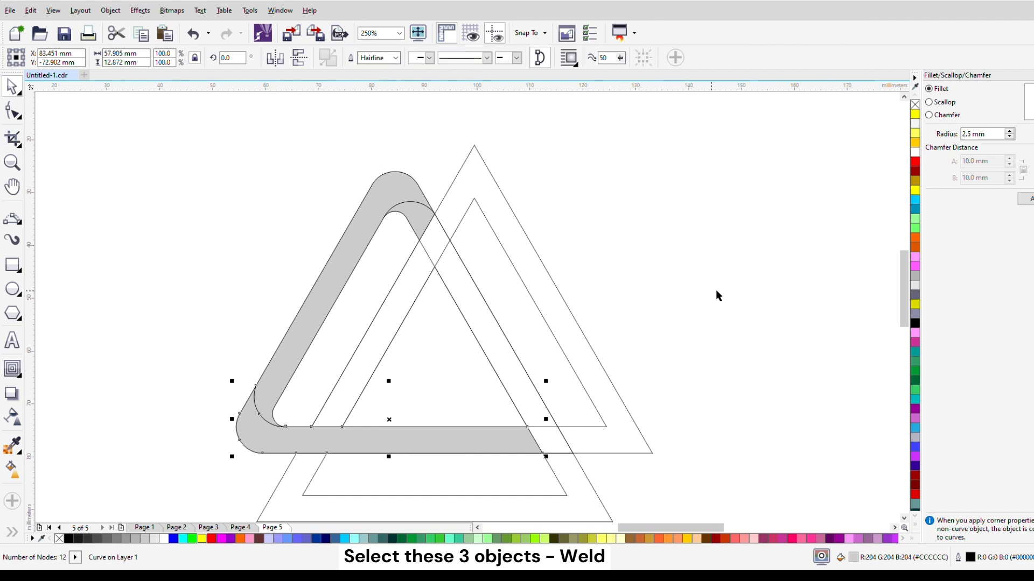
{"action": "left_click", "coordinate": [695, 312]}
Apply a linear fountain fill across the left arm, extend its end past the inner edge and colour that end dark grey.
{"action": "left_click", "coordinate": [408, 232]}
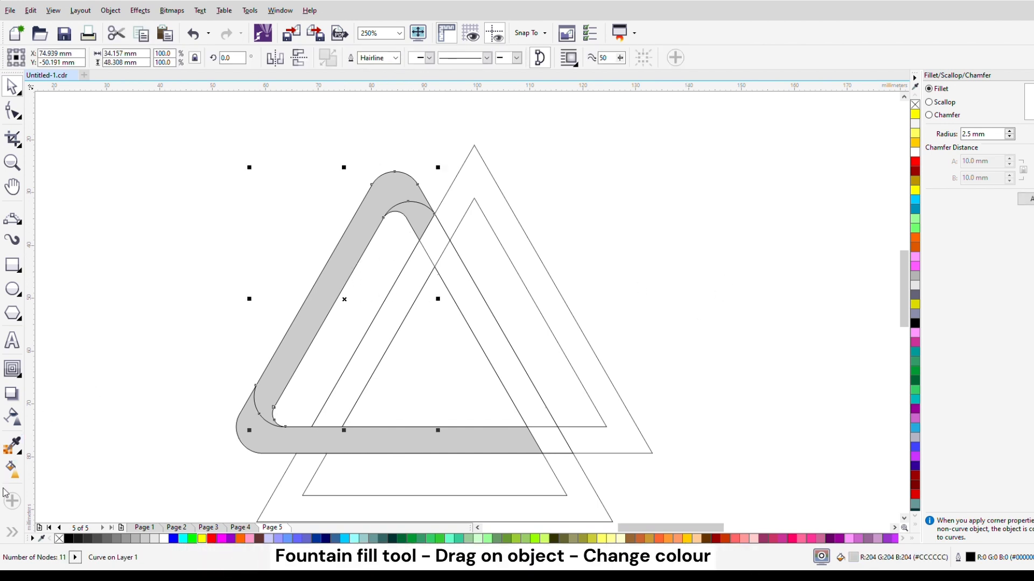
{"action": "left_click", "coordinate": [12, 469]}
{"action": "left_click_drag", "start_coordinate": [315, 288], "coordinate": [336, 297]}
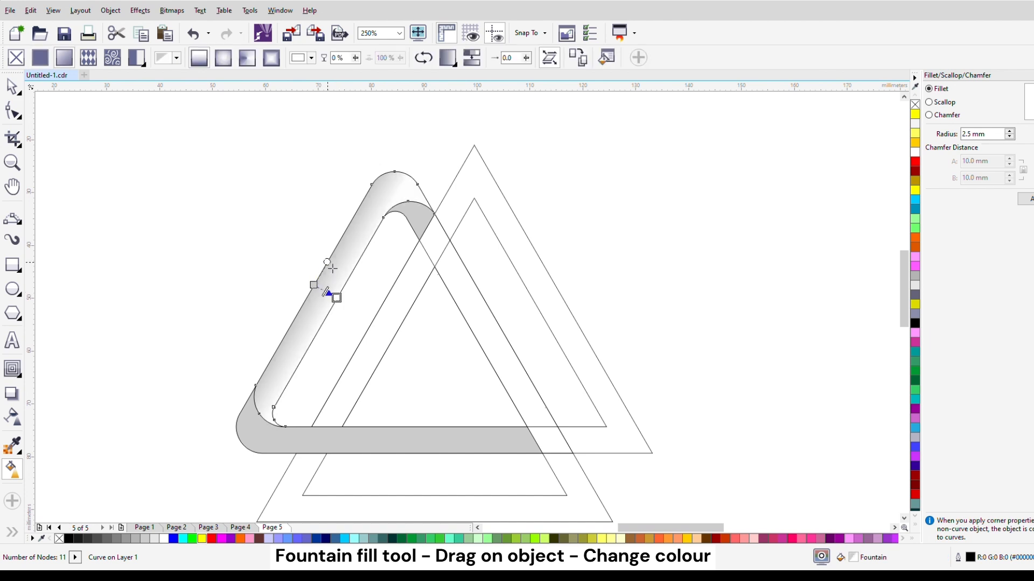
{"action": "scroll", "coordinate": [321, 287], "scroll_direction": "up", "scroll_amount": 2}
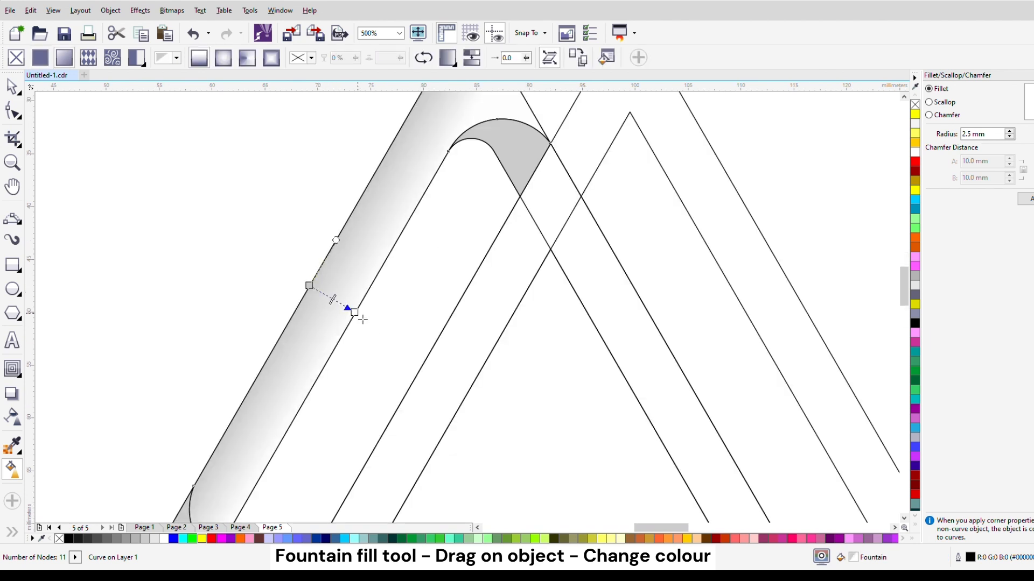
{"action": "left_click_drag", "start_coordinate": [358, 316], "coordinate": [382, 335]}
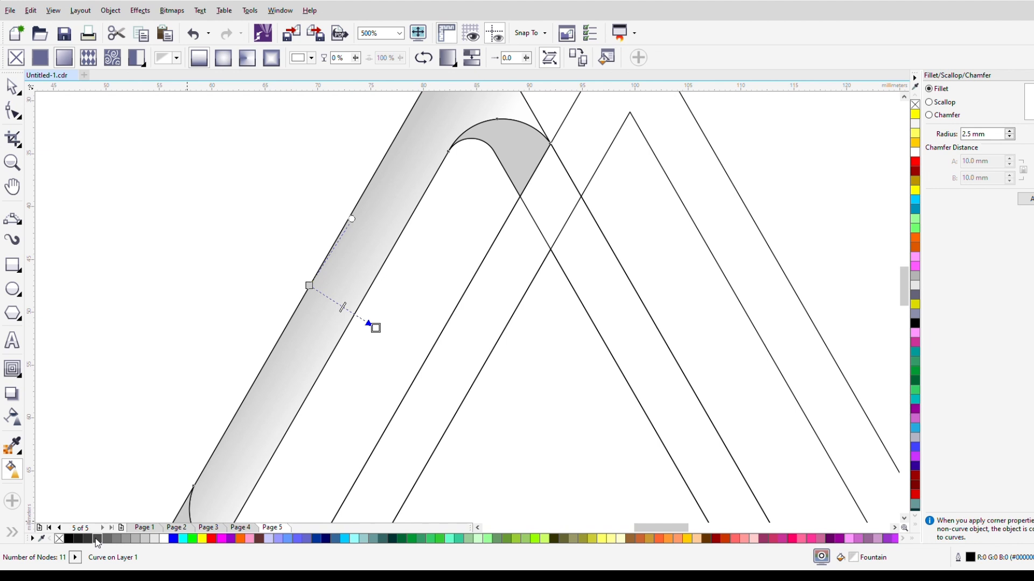
{"action": "left_click", "coordinate": [97, 540]}
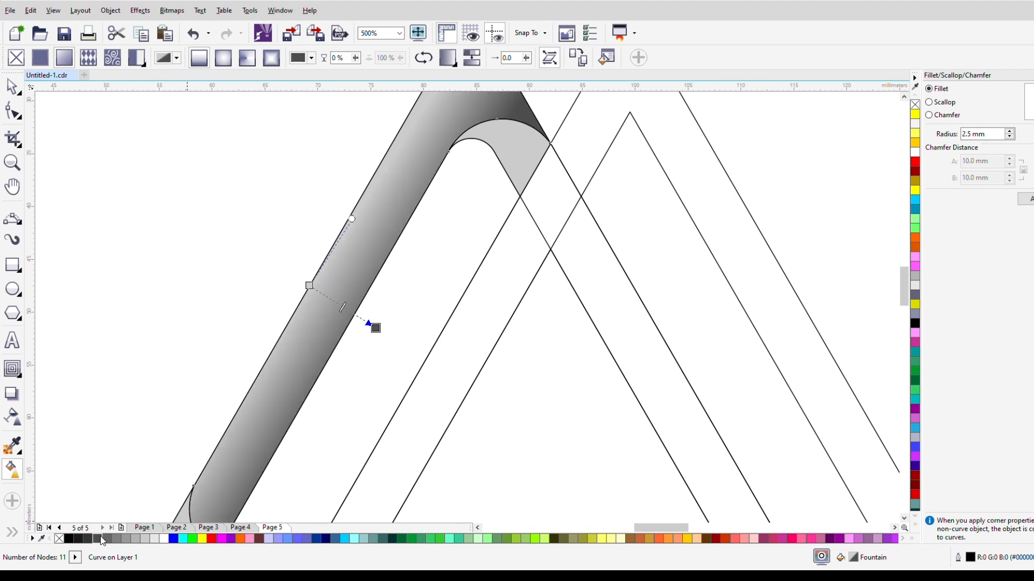
Set the left arm gradient's outer colour to very light grey, align its direction with the edge and shorten its dark end slightly.
{"action": "left_click", "coordinate": [12, 86]}
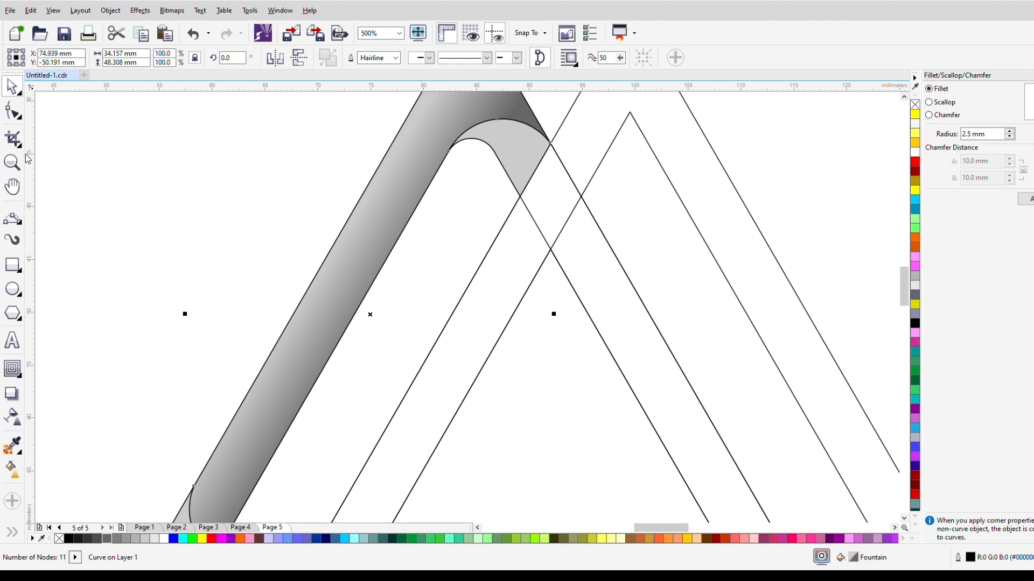
{"action": "left_click", "coordinate": [16, 478]}
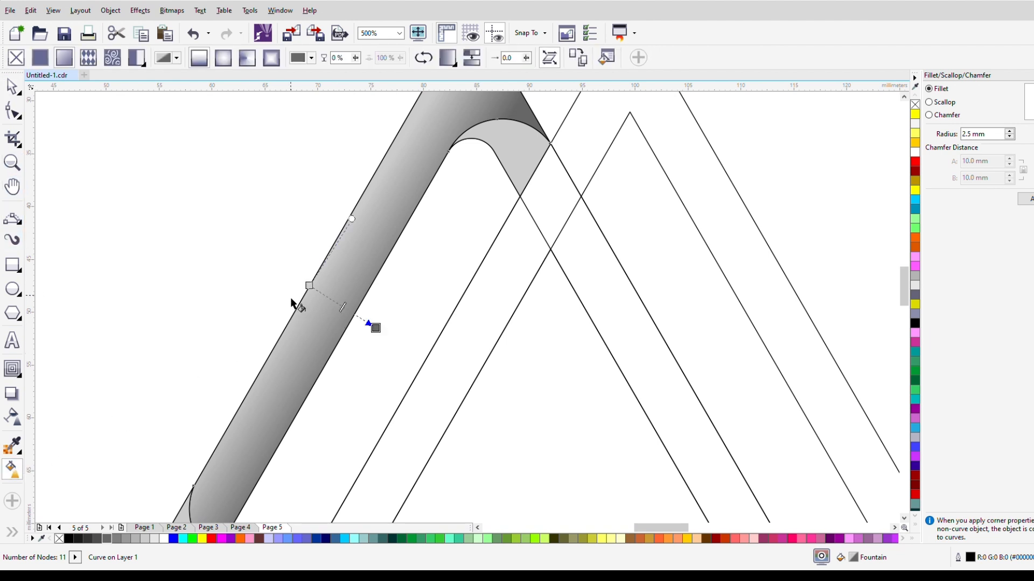
{"action": "left_click", "coordinate": [311, 287]}
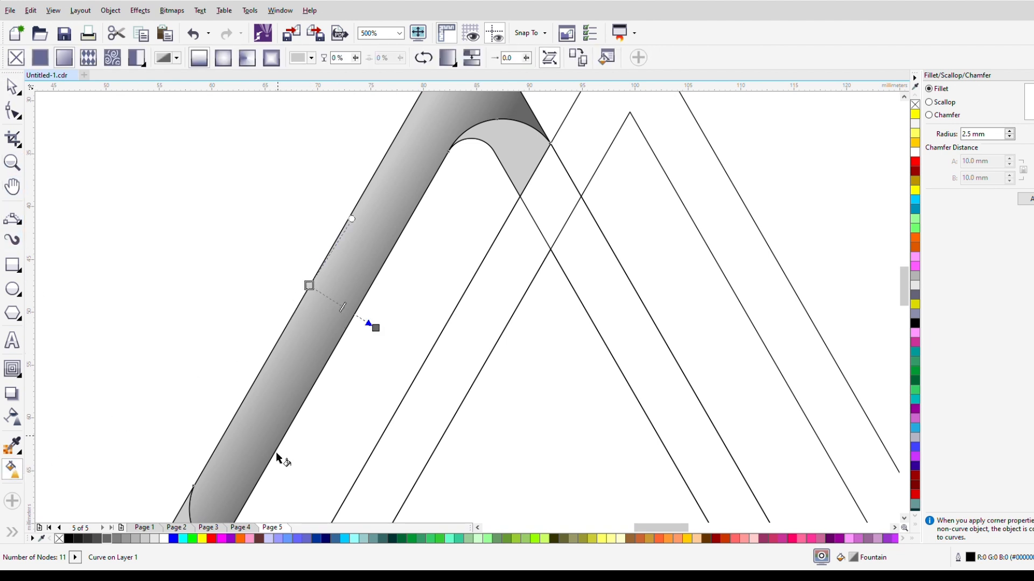
{"action": "left_click", "coordinate": [158, 539]}
{"action": "left_click_drag", "start_coordinate": [356, 226], "coordinate": [353, 225]}
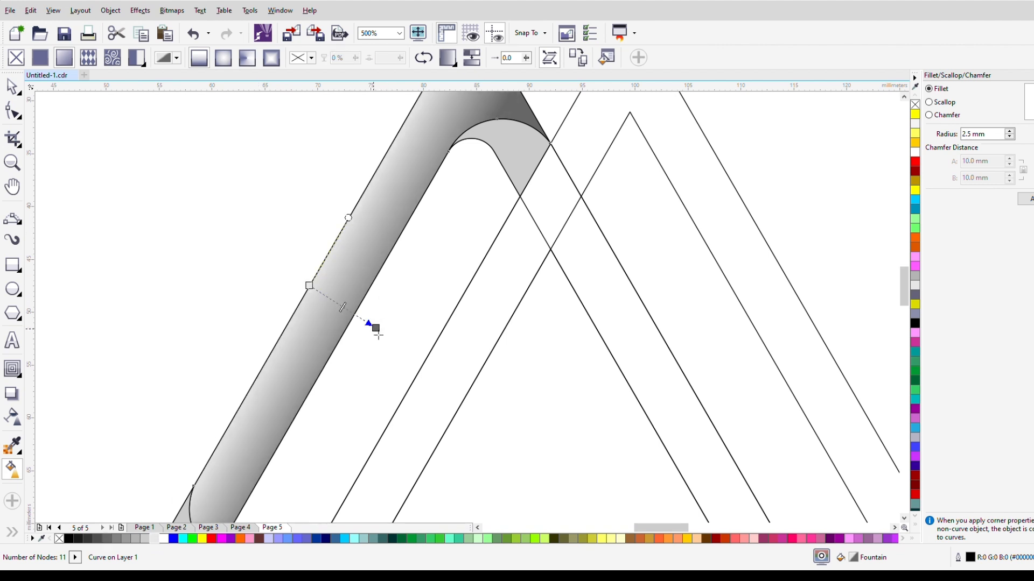
{"action": "left_click_drag", "start_coordinate": [375, 327], "coordinate": [372, 324]}
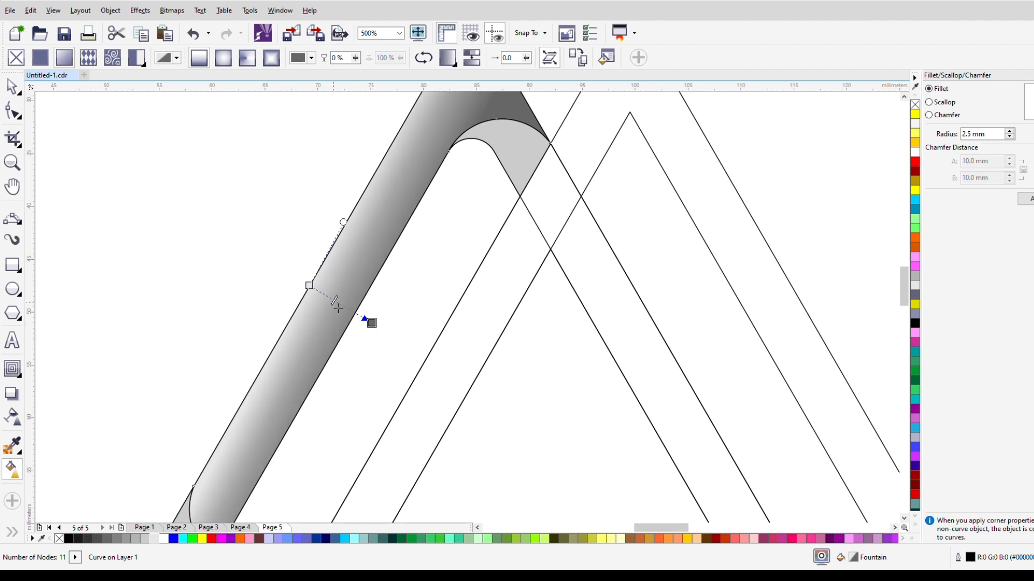
{"action": "scroll", "coordinate": [347, 305], "scroll_direction": "down", "scroll_amount": 2}
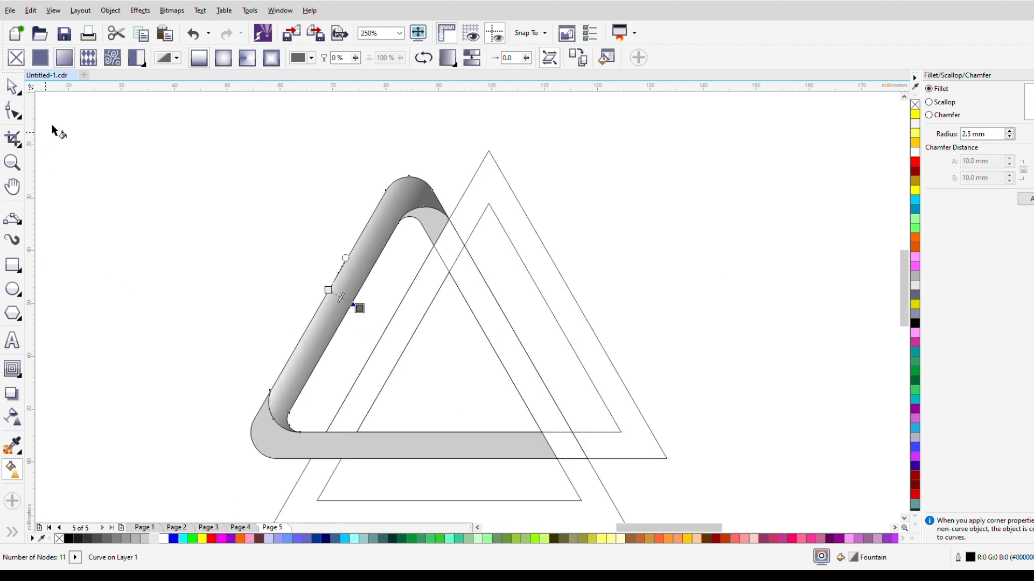
Copy the left arm's gradient onto the welded bottom bar and open the bar's fountain fill for editing.
{"action": "left_click", "coordinate": [12, 86]}
{"action": "left_click_drag", "start_coordinate": [326, 343], "coordinate": [392, 462]}
{"action": "left_click_drag", "start_coordinate": [417, 351], "coordinate": [411, 408]}
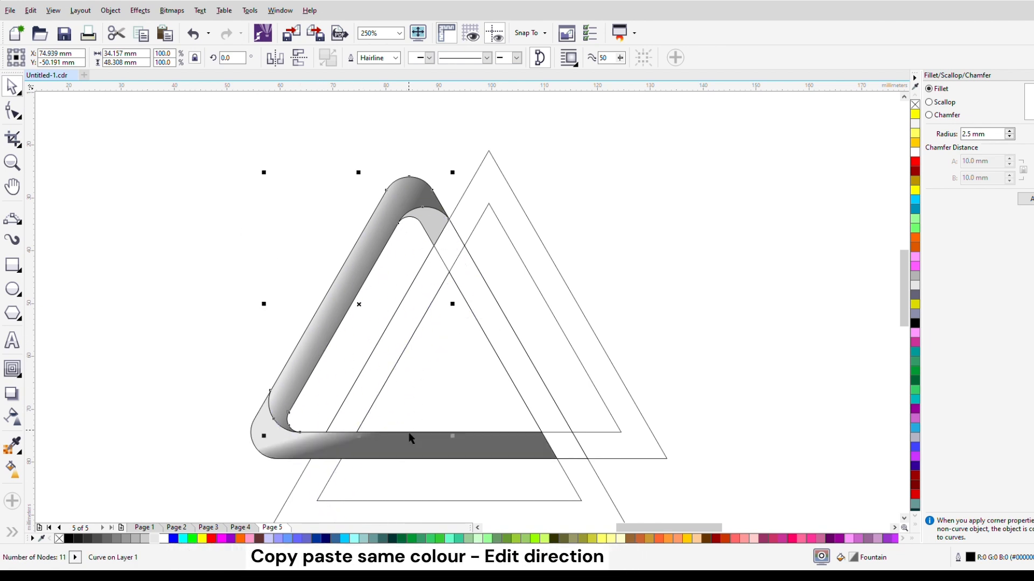
{"action": "scroll", "coordinate": [379, 450], "scroll_direction": "up", "scroll_amount": 2}
{"action": "left_click", "coordinate": [12, 469]}
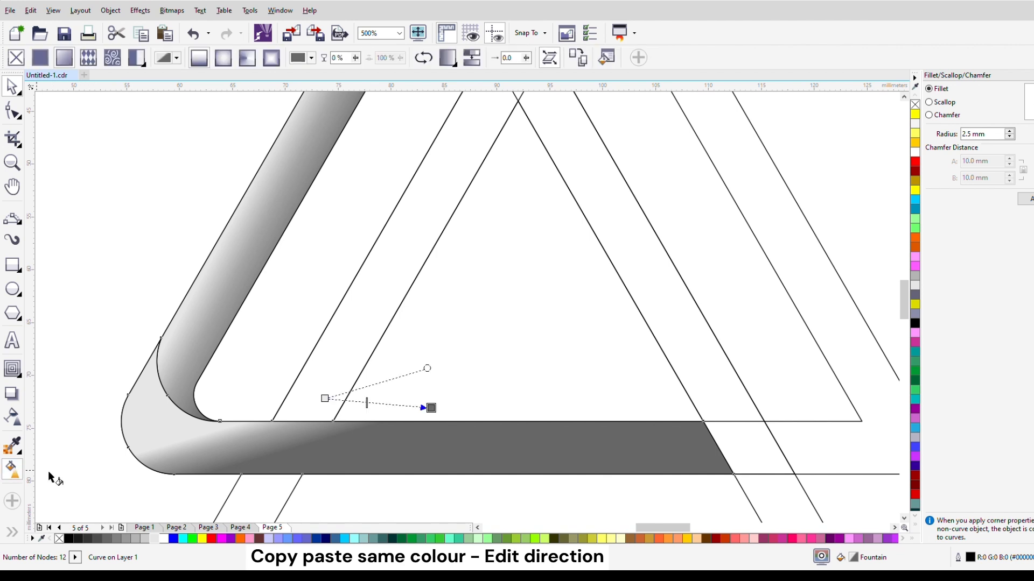
Turn the bottom bar's gradient vertical, with the light end above the bar and the dark end below it.
{"action": "left_click_drag", "start_coordinate": [437, 414], "coordinate": [331, 484]}
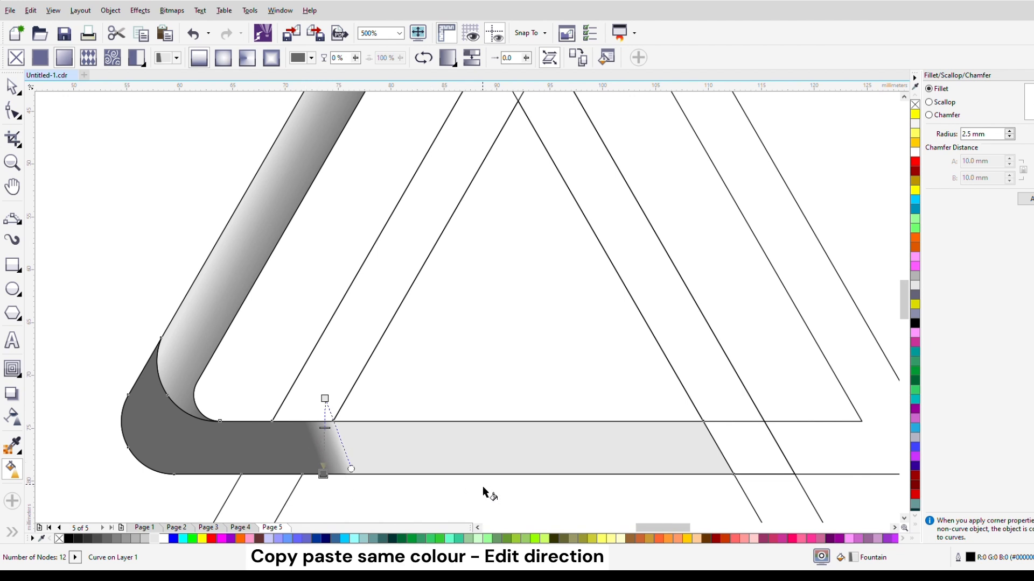
{"action": "left_click_drag", "start_coordinate": [356, 475], "coordinate": [409, 403]}
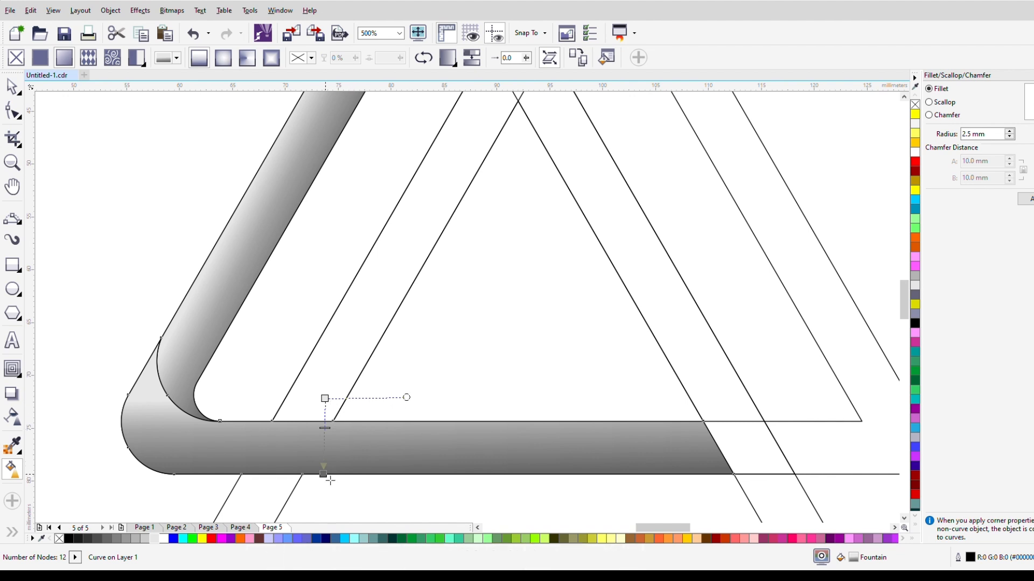
{"action": "mouse_move", "coordinate": [328, 403]}
{"action": "left_mouse_down"}
{"action": "mouse_move", "coordinate": [327, 427]}
{"action": "mouse_move", "coordinate": [327, 379]}
{"action": "mouse_move", "coordinate": [325, 391]}
{"action": "left_mouse_up"}
{"action": "left_click_drag", "start_coordinate": [325, 476], "coordinate": [323, 491]}
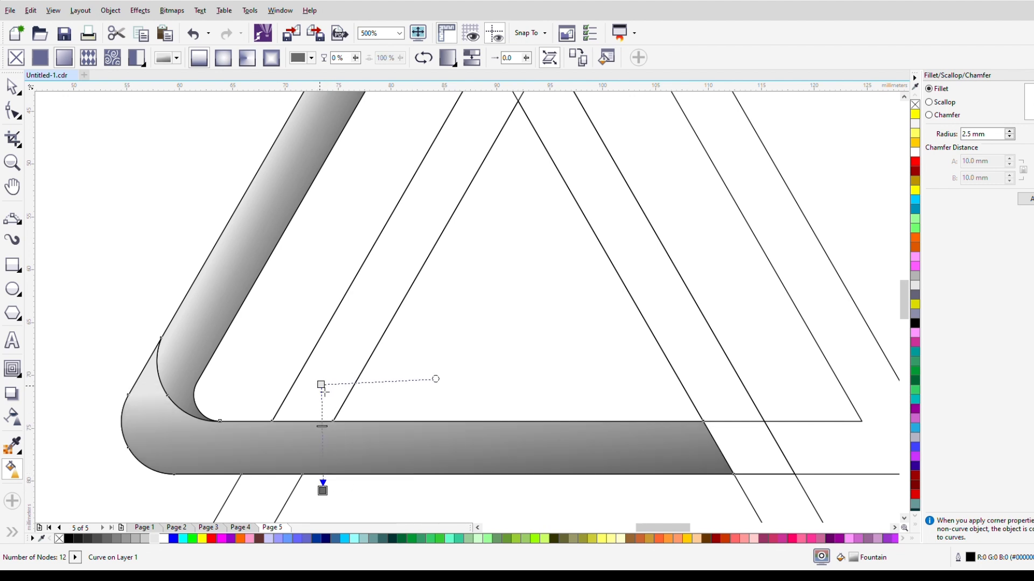
Run the bottom bar's gradient straight upward from light grey at its lower edge to dark grey above it, adjusting the midpoint.
{"action": "left_click", "coordinate": [370, 493]}
{"action": "left_click_drag", "start_coordinate": [371, 494], "coordinate": [364, 421]}
{"action": "left_click_drag", "start_coordinate": [365, 486], "coordinate": [365, 475]}
{"action": "left_click_drag", "start_coordinate": [369, 421], "coordinate": [368, 376]}
{"action": "left_click_drag", "start_coordinate": [373, 458], "coordinate": [372, 458]}
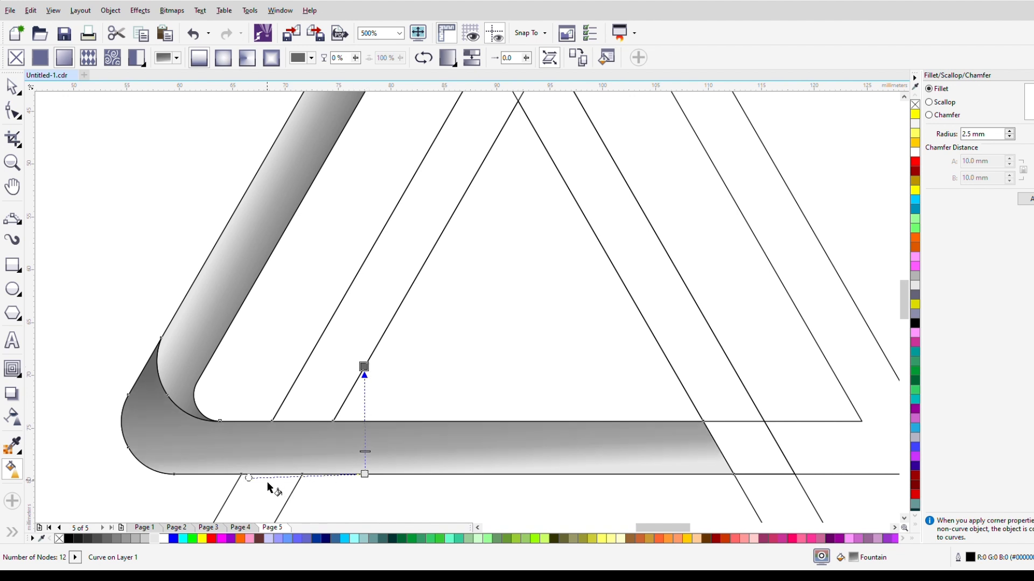
{"action": "left_click_drag", "start_coordinate": [253, 485], "coordinate": [253, 482]}
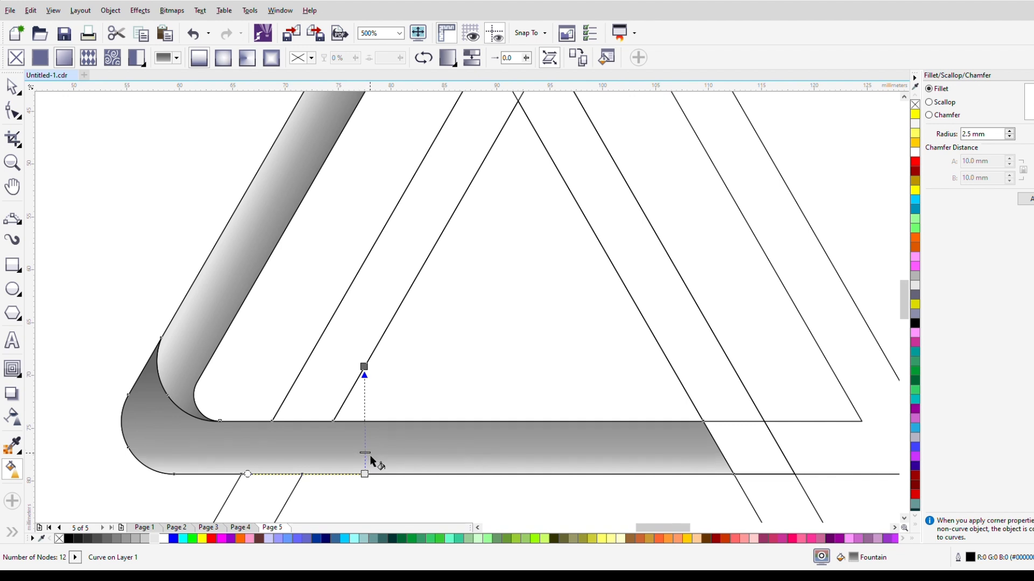
{"action": "left_click_drag", "start_coordinate": [366, 453], "coordinate": [366, 448]}
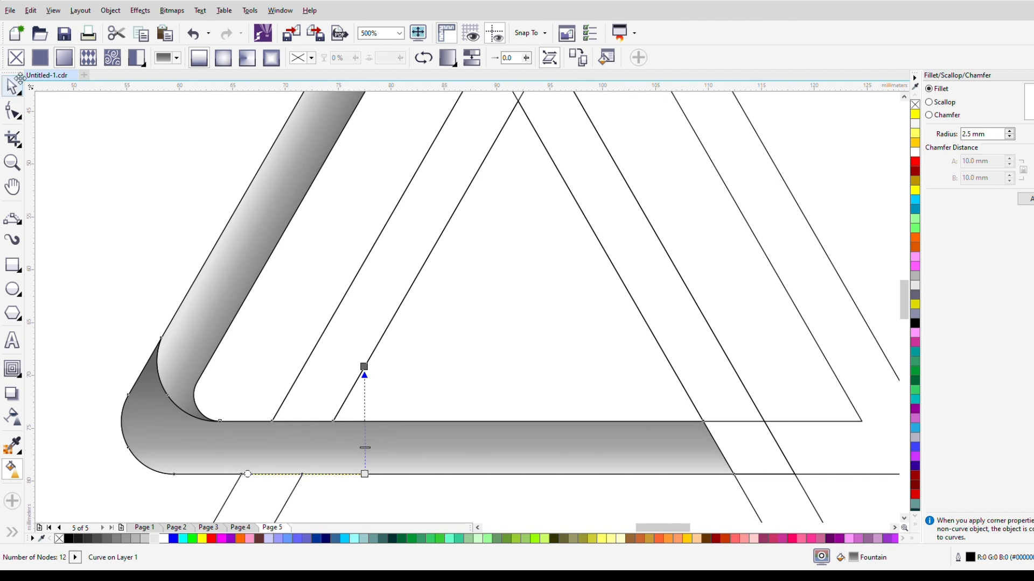
Copy the left arm's gradient onto the wedge under the top curve and open the wedge's fountain fill for editing.
{"action": "left_click", "coordinate": [13, 86]}
{"action": "scroll", "coordinate": [131, 295], "scroll_direction": "down", "scroll_amount": 5}
{"action": "scroll", "coordinate": [239, 240], "scroll_direction": "up", "scroll_amount": 5}
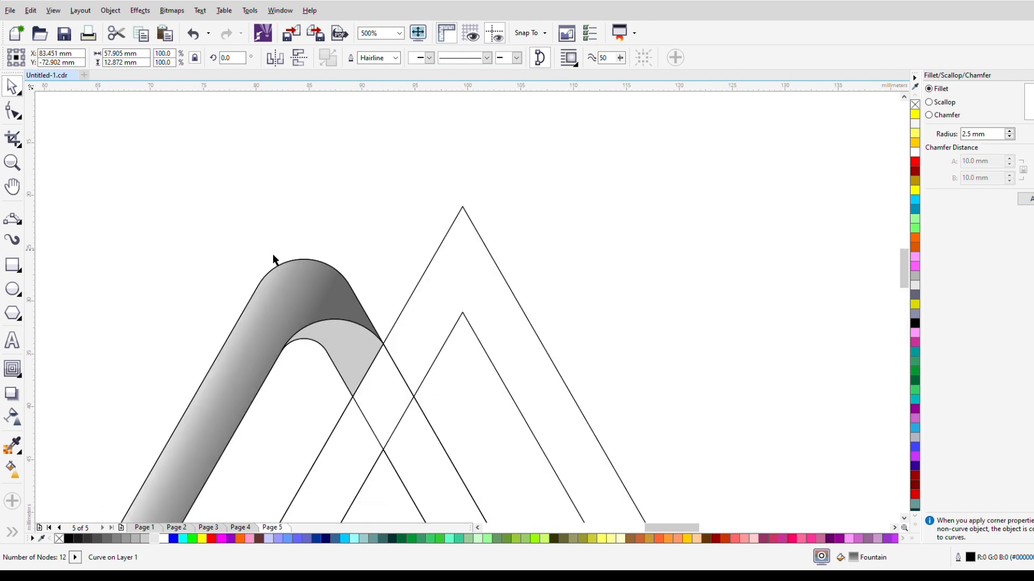
{"action": "left_click_drag", "start_coordinate": [330, 295], "coordinate": [351, 357]}
{"action": "left_click", "coordinate": [12, 469]}
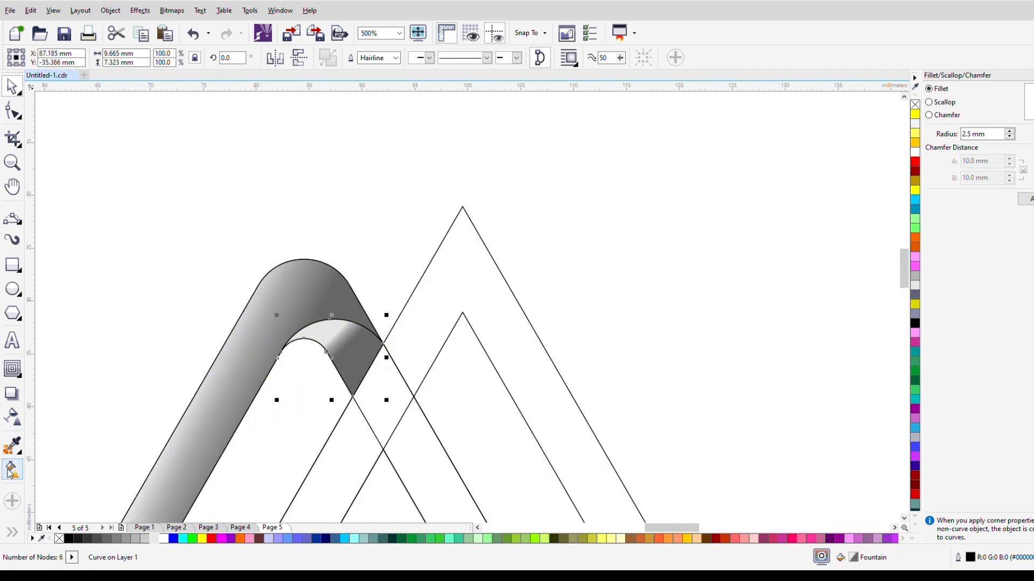
Run the top wedge's gradient downward from light grey at its upper curve to dark grey near its lower tip, adjusting the fill's direction and width.
{"action": "left_click_drag", "start_coordinate": [332, 359], "coordinate": [355, 392]}
{"action": "left_click_drag", "start_coordinate": [315, 353], "coordinate": [357, 323]}
{"action": "left_click_drag", "start_coordinate": [354, 392], "coordinate": [343, 387]}
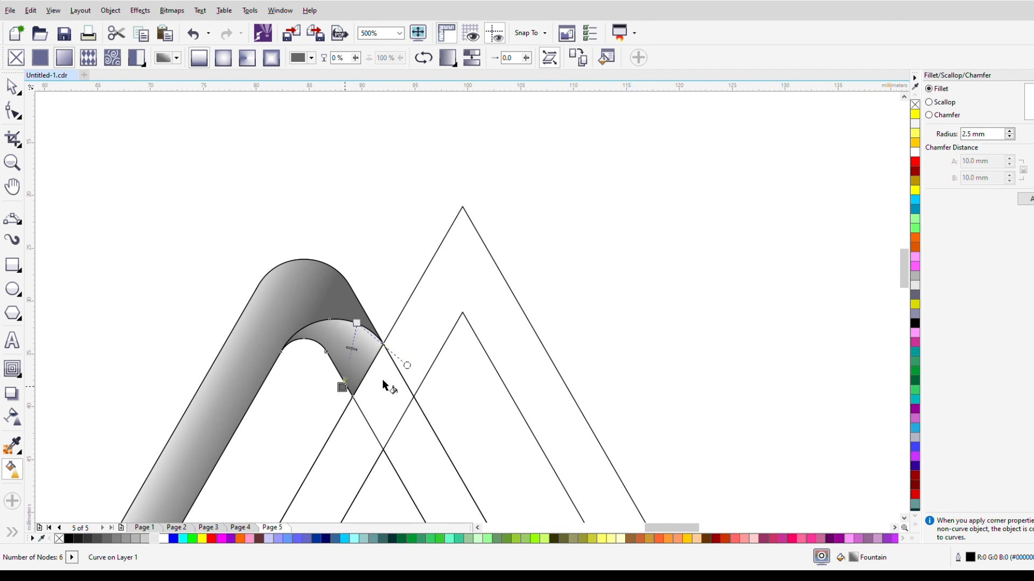
{"action": "left_click_drag", "start_coordinate": [410, 369], "coordinate": [418, 344]}
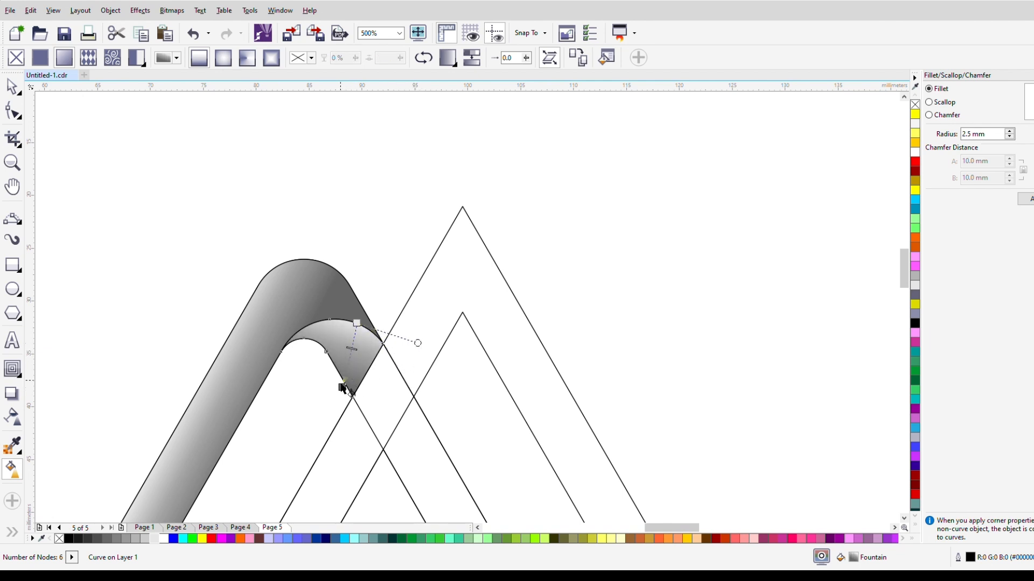
{"action": "left_click_drag", "start_coordinate": [359, 344], "coordinate": [366, 315]}
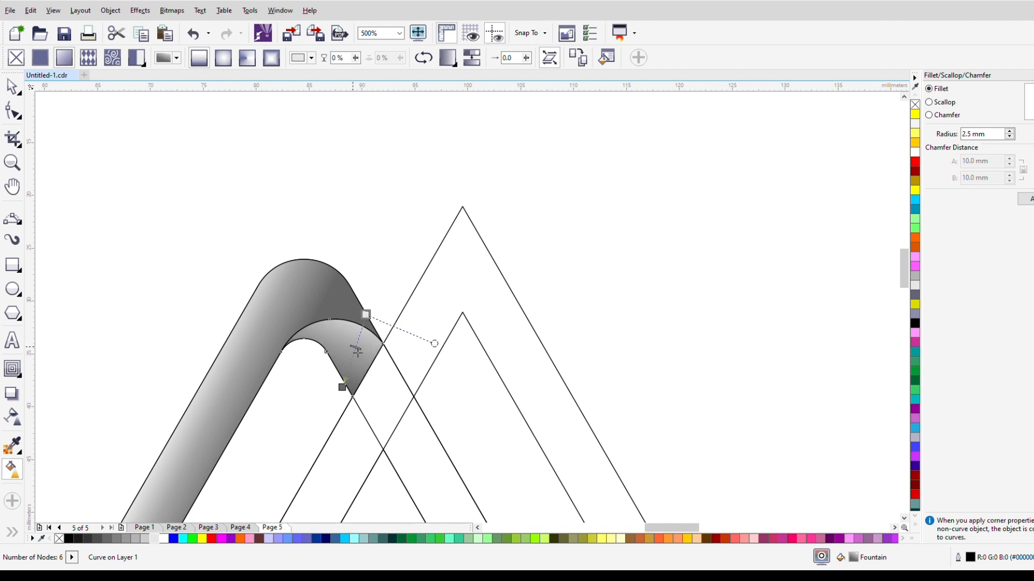
{"action": "mouse_move", "coordinate": [349, 394]}
{"action": "left_mouse_down"}
{"action": "mouse_move", "coordinate": [375, 377]}
{"action": "mouse_move", "coordinate": [363, 393]}
{"action": "left_mouse_up"}
{"action": "left_click", "coordinate": [367, 315]}
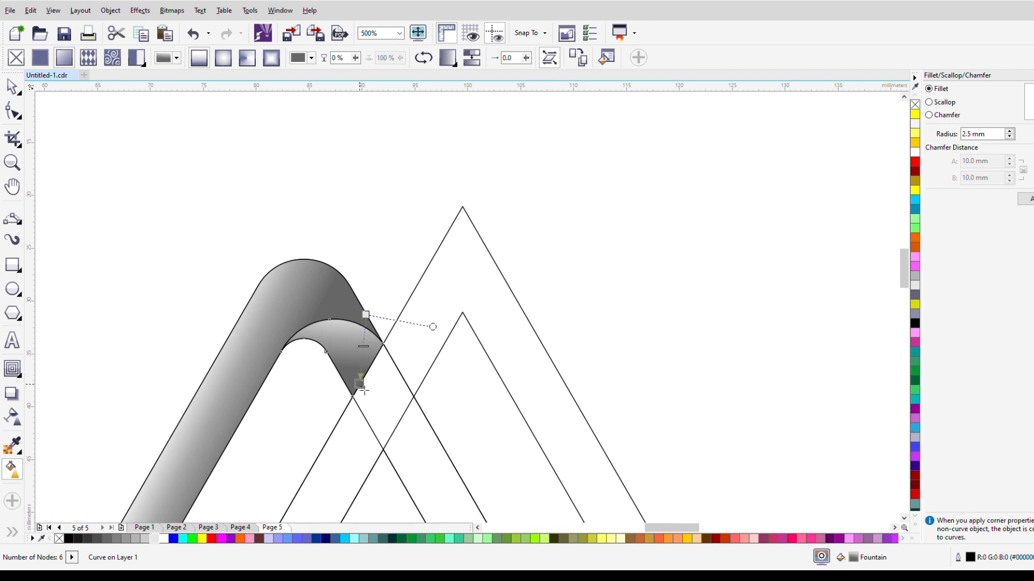
{"action": "left_click", "coordinate": [12, 89]}
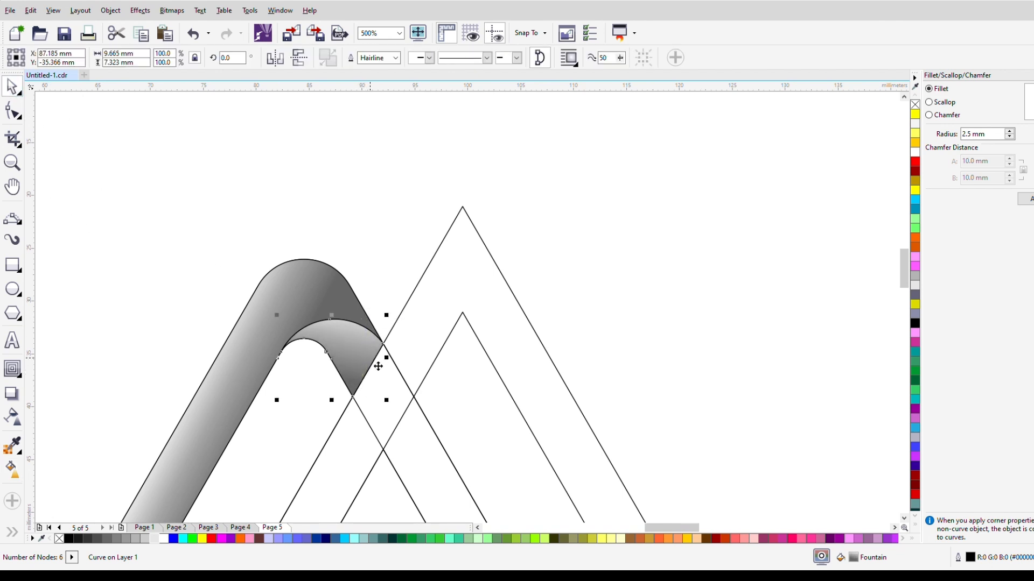
{"action": "scroll", "coordinate": [389, 349], "scroll_direction": "down", "scroll_amount": 3}
{"action": "scroll", "coordinate": [401, 362], "scroll_direction": "up", "scroll_amount": 3}
{"action": "scroll", "coordinate": [403, 362], "scroll_direction": "down", "scroll_amount": 2}
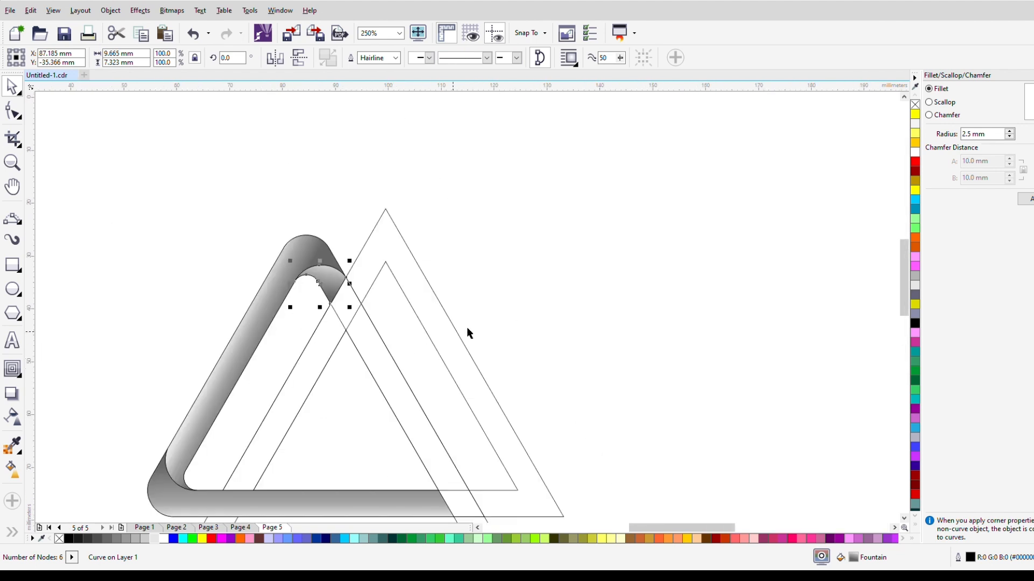
Shift the light end of the top wedge's gradient leftward to just above the crest of its upper curve.
{"action": "left_click", "coordinate": [456, 321]}
{"action": "left_click", "coordinate": [340, 298]}
{"action": "left_click", "coordinate": [12, 469]}
{"action": "scroll", "coordinate": [293, 299], "scroll_direction": "up", "scroll_amount": 2}
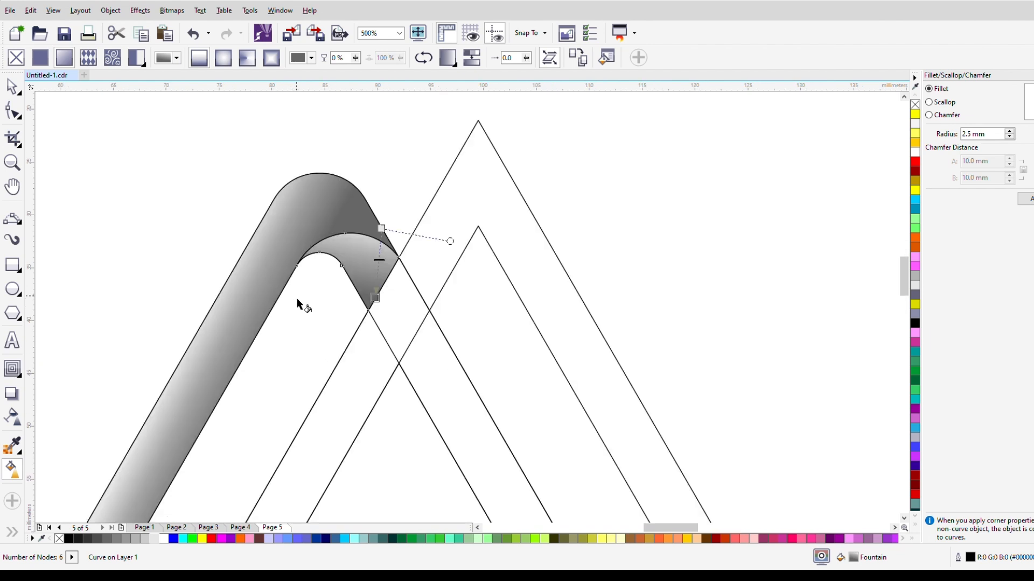
{"action": "left_click_drag", "start_coordinate": [381, 227], "coordinate": [358, 229]}
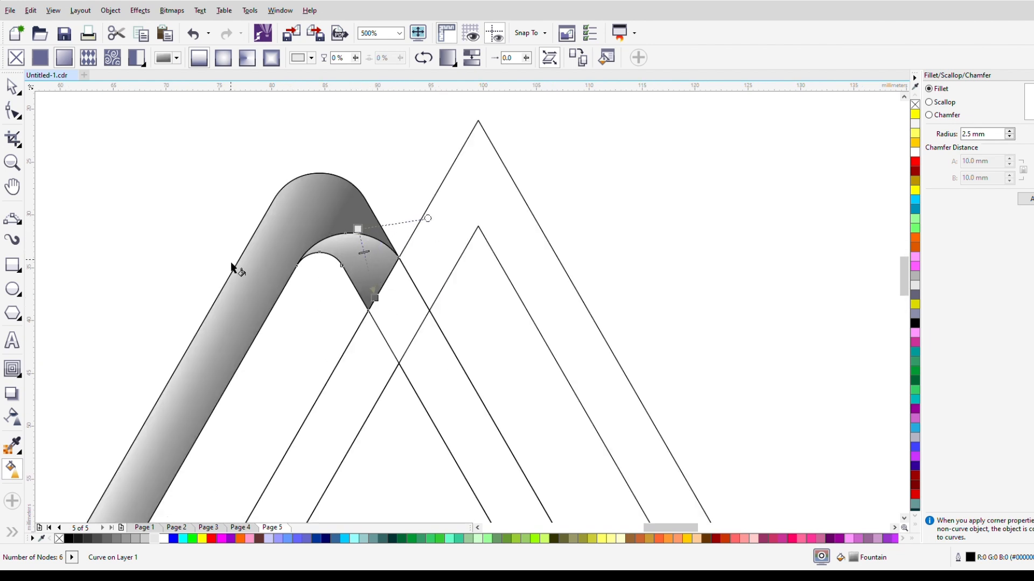
{"action": "left_click", "coordinate": [12, 86]}
{"action": "scroll", "coordinate": [378, 315], "scroll_direction": "down", "scroll_amount": 4}
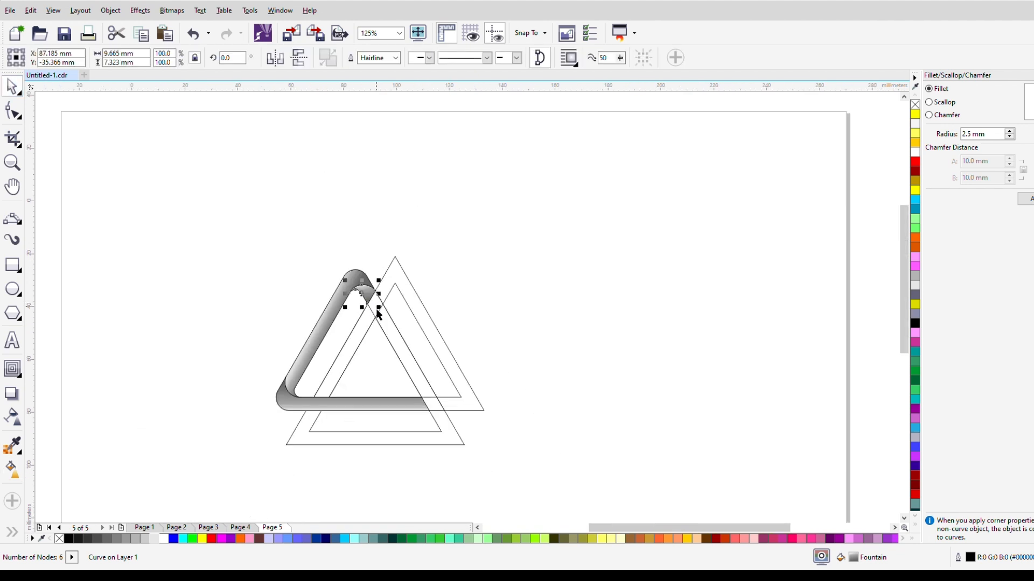
Smart-fill the central triangle enclosed by the overlapping outlines with light grey #CCCCCC.
{"action": "scroll", "coordinate": [350, 410], "scroll_direction": "up", "scroll_amount": 2}
{"action": "left_click", "coordinate": [41, 530]}
{"action": "key", "text": "space"}
{"action": "key", "text": "space"}
{"action": "left_click", "coordinate": [398, 326]}
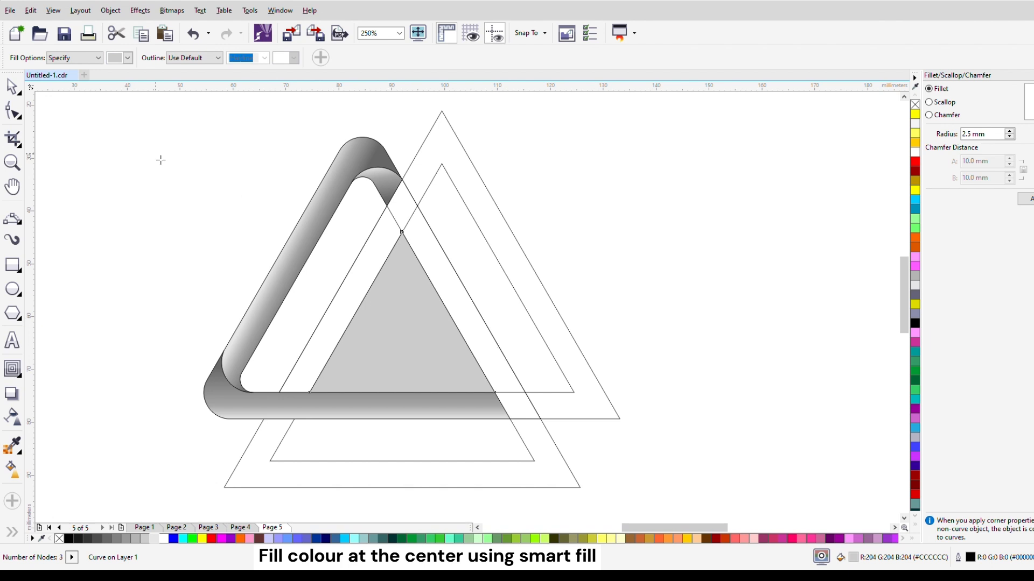
{"action": "key", "text": "space"}
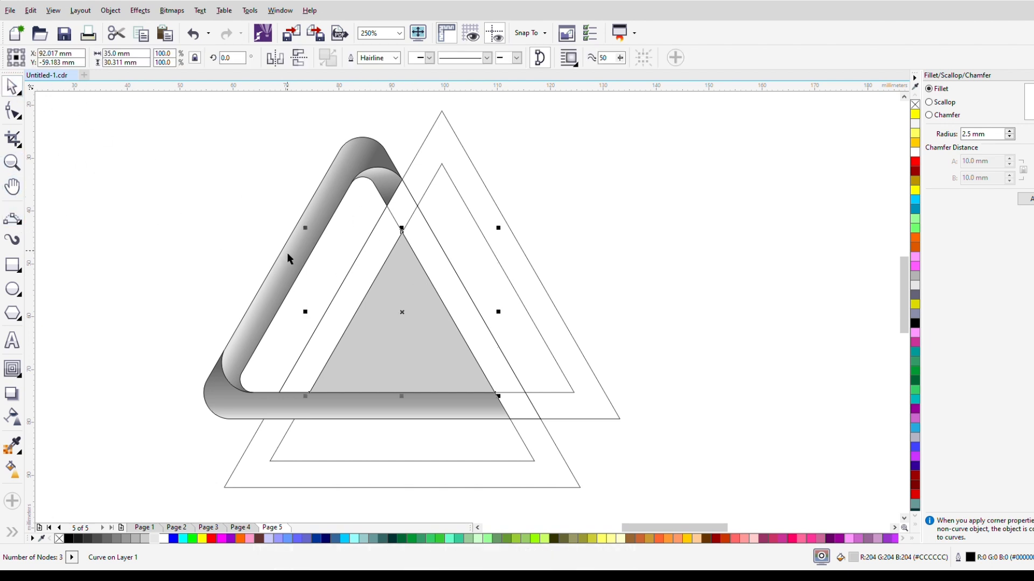
Draw a straight freehand line from the midpoint of the grey triangle's left edge to its lower right corner.
{"action": "left_click", "coordinate": [387, 195]}
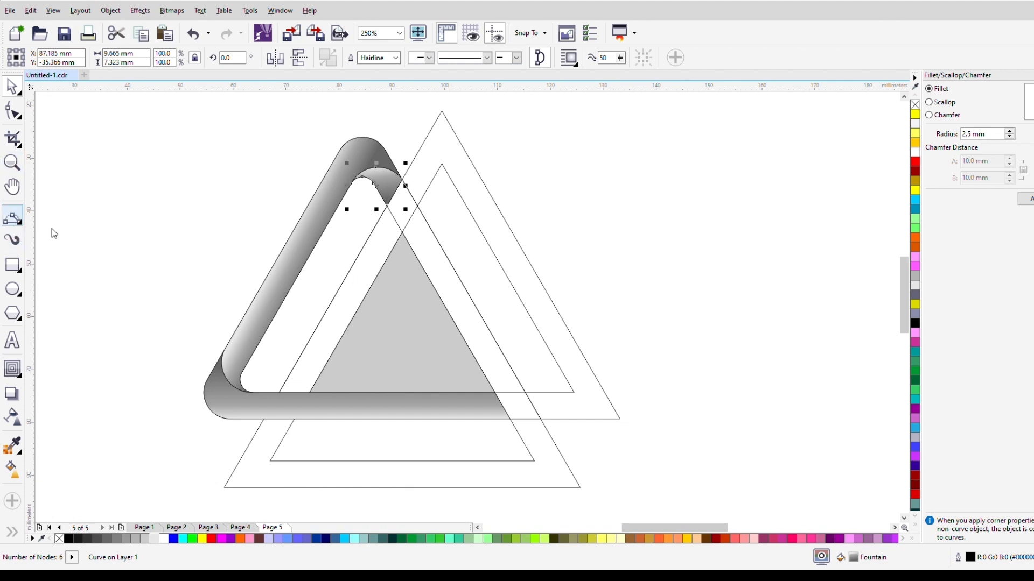
{"action": "key", "text": "space"}
{"action": "left_click", "coordinate": [188, 280]}
{"action": "key", "text": "space"}
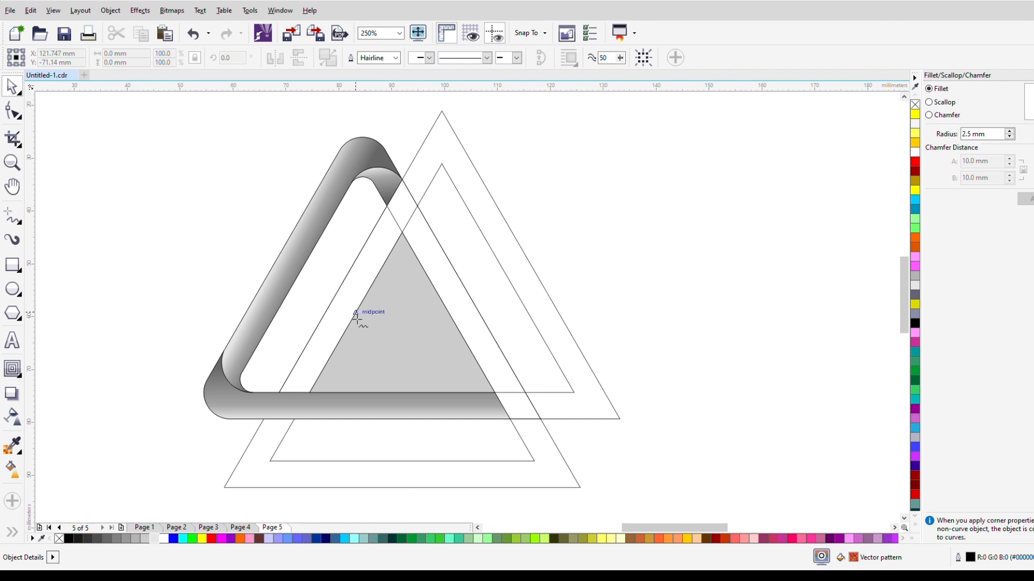
{"action": "left_click", "coordinate": [360, 317]}
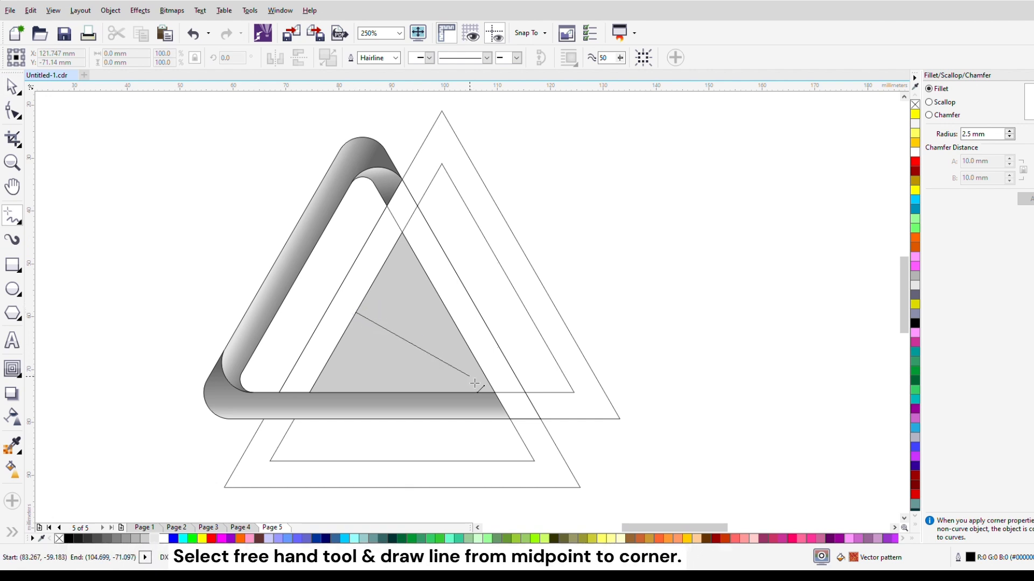
{"action": "left_click", "coordinate": [500, 397]}
{"action": "key", "text": "space"}
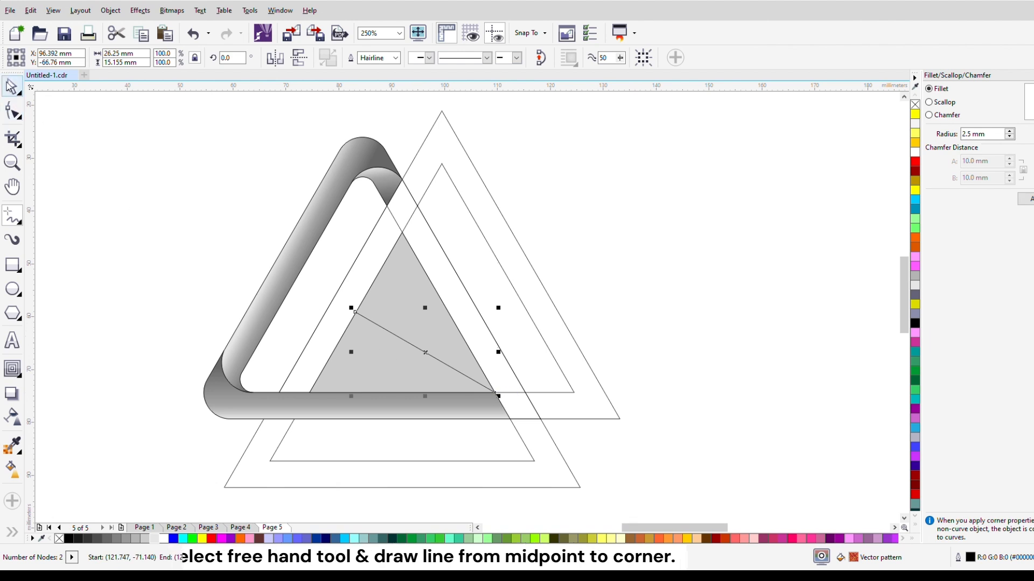
Duplicate the line, mirror the copy horizontally, and snap its upper end to the midpoint of the grey triangle's right edge.
{"action": "key", "text": "ctrl+c"}
{"action": "key", "text": "ctrl+v"}
{"action": "left_click", "coordinate": [274, 58]}
{"action": "scroll", "coordinate": [498, 316], "scroll_direction": "up", "scroll_amount": 2}
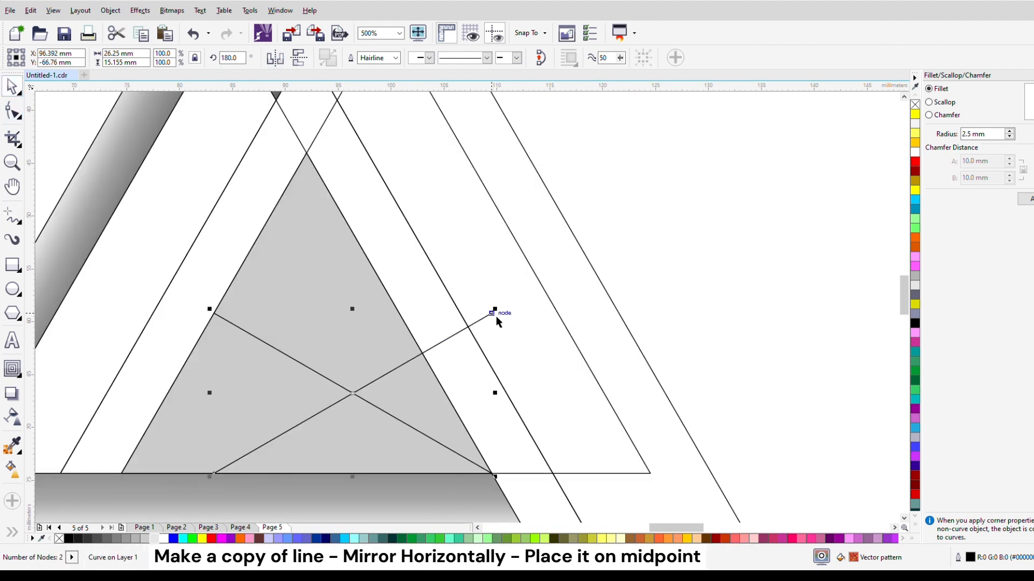
{"action": "left_click_drag", "start_coordinate": [494, 315], "coordinate": [406, 314]}
{"action": "scroll", "coordinate": [491, 281], "scroll_direction": "down", "scroll_amount": 2}
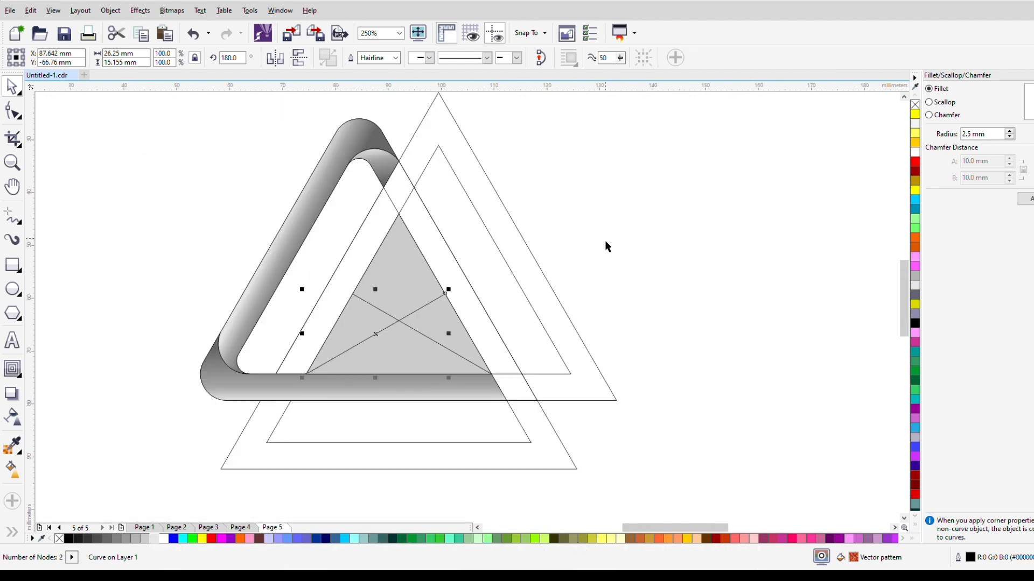
Group the three shaded pieces: the top wedge, the left arm and the bottom bar.
{"action": "left_click", "coordinate": [229, 255]}
{"action": "left_click", "coordinate": [385, 172]}
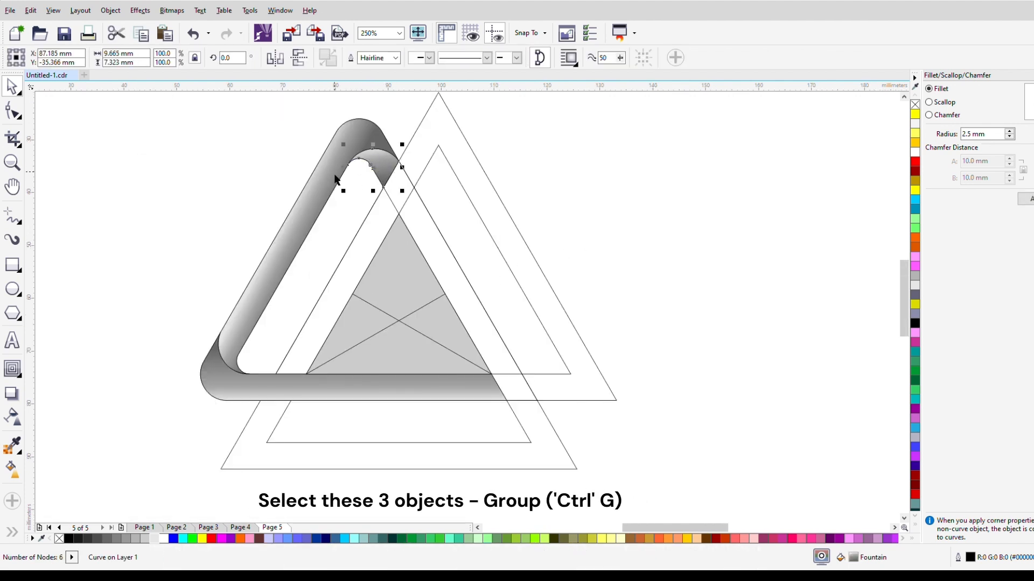
{"action": "left_click", "coordinate": [293, 231], "text": "shift"}
{"action": "left_click", "coordinate": [241, 386], "text": "shift"}
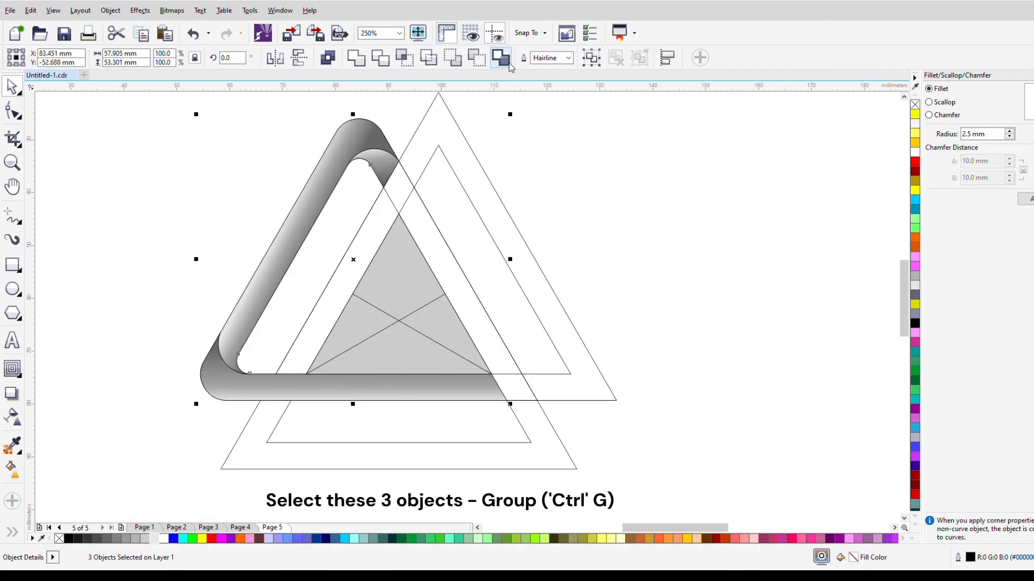
{"action": "key", "text": "ctrl+g"}
Set the group's rotation pivot at the two lines' intersection and make two rotated copies at 120-degree spacing.
{"action": "left_click", "coordinate": [293, 295]}
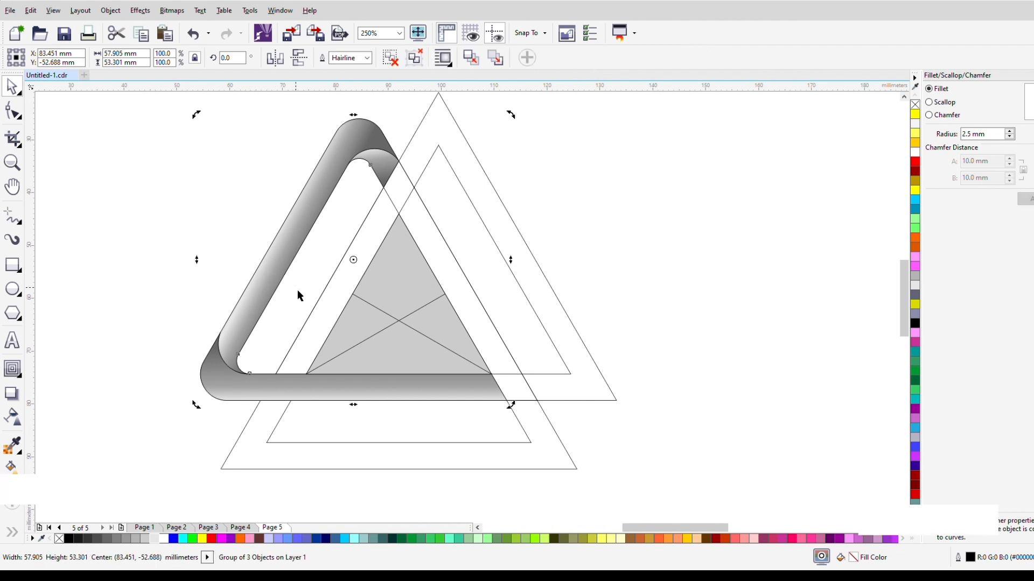
{"action": "left_click_drag", "start_coordinate": [353, 260], "coordinate": [401, 323]}
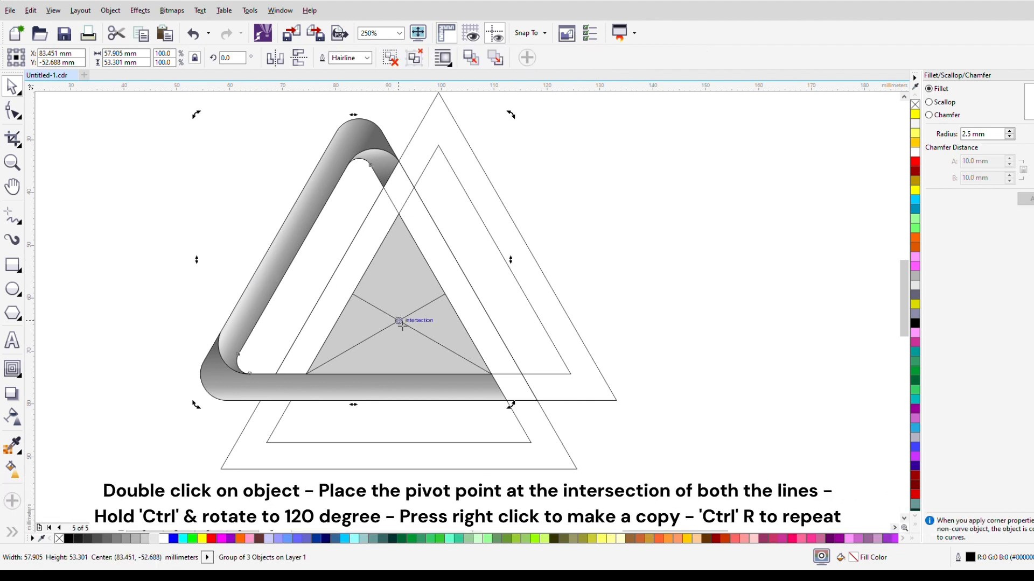
{"action": "scroll", "coordinate": [195, 415], "scroll_direction": "down", "scroll_amount": 2}
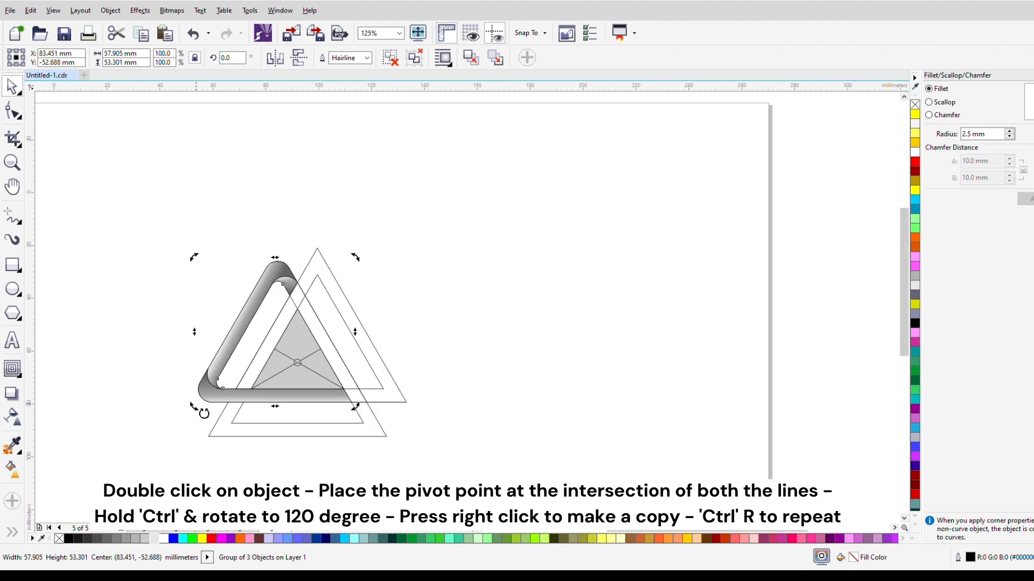
{"action": "left_click_drag", "start_coordinate": [205, 417], "coordinate": [325, 278]}
{"action": "right_click", "coordinate": [326, 278]}
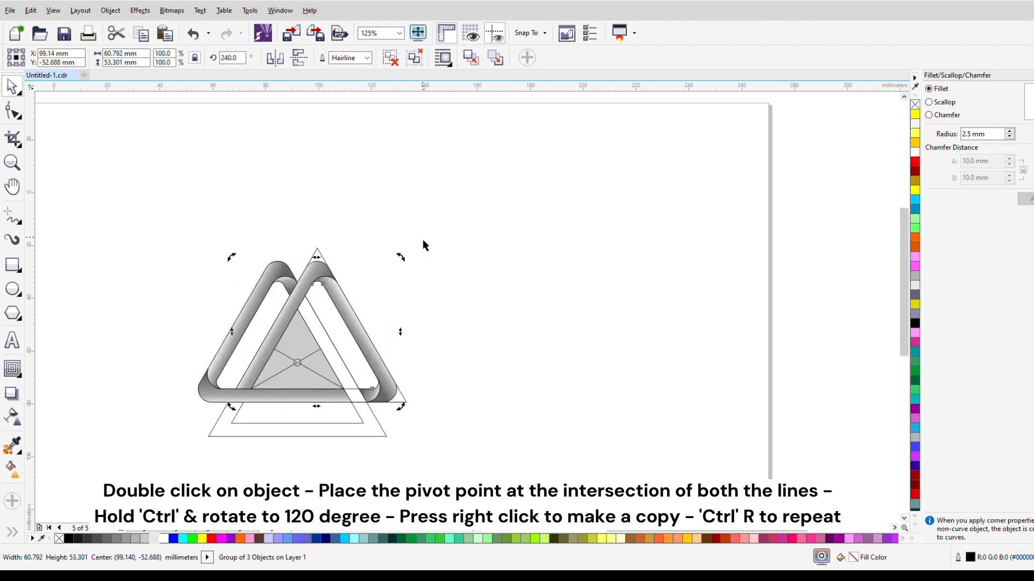
{"action": "key", "text": "ctrl+r"}
{"action": "scroll", "coordinate": [267, 349], "scroll_direction": "up", "scroll_amount": 2}
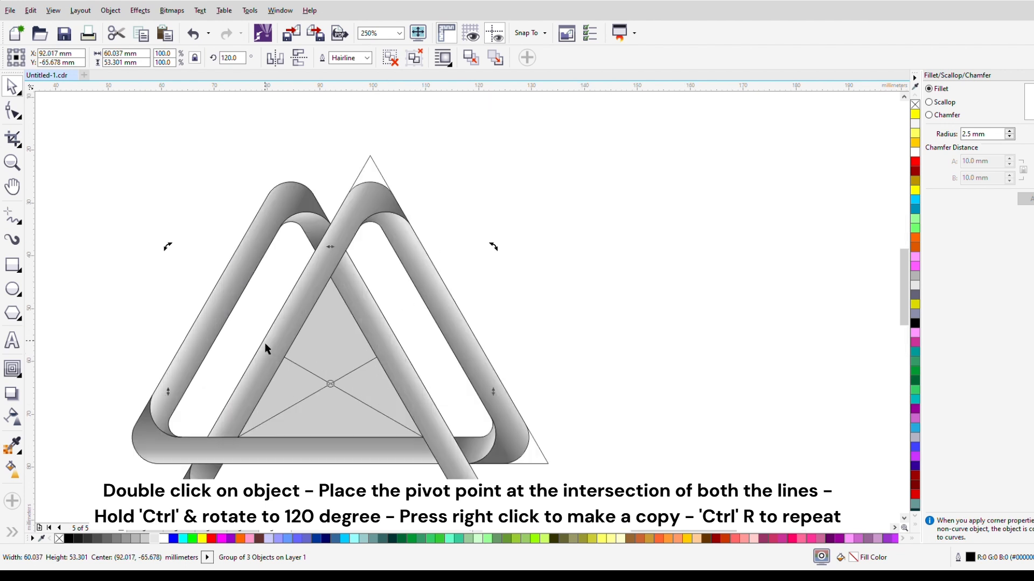
Select all three shaded groups and move them to the right, clear of the construction outlines.
{"action": "left_click", "coordinate": [217, 322]}
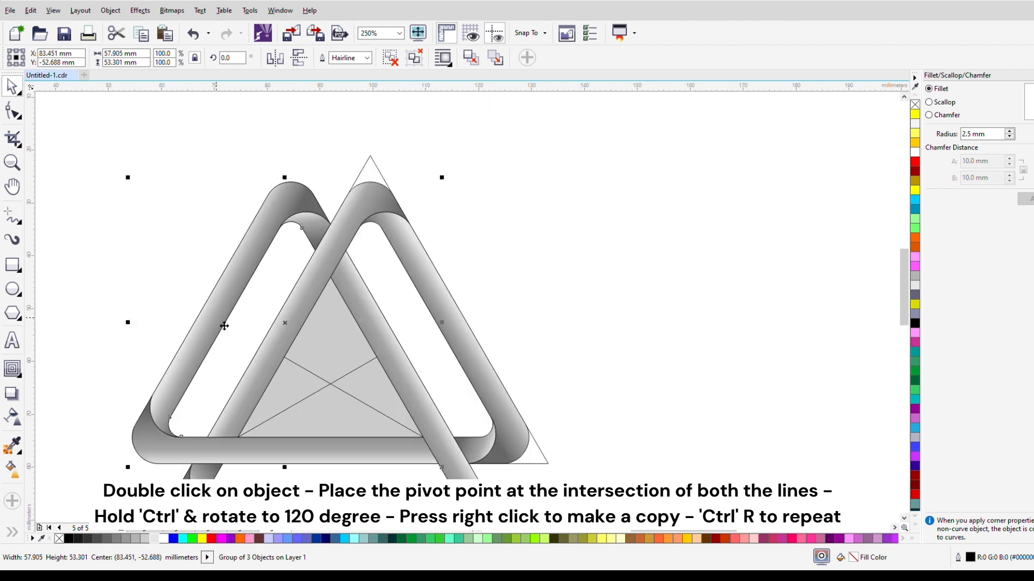
{"action": "left_click", "coordinate": [341, 251], "text": "shift"}
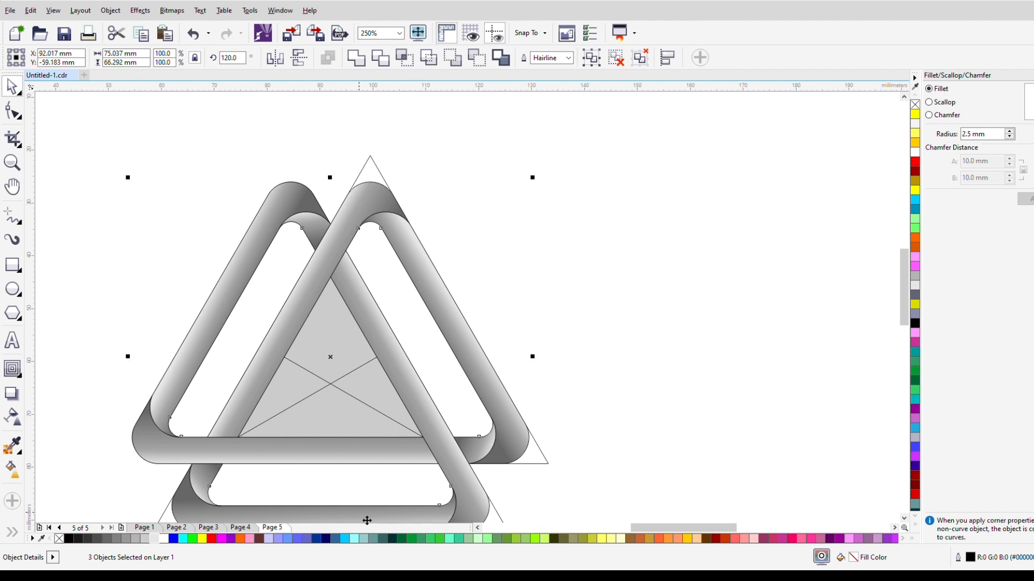
{"action": "scroll", "coordinate": [361, 517], "scroll_direction": "down", "scroll_amount": 4}
{"action": "left_click", "coordinate": [350, 431], "text": "shift"}
{"action": "left_click_drag", "start_coordinate": [347, 407], "coordinate": [502, 403]}
Delete the leftover construction triangles, lines and grey centre fill, and move the three shaded groups back to the left.
{"action": "left_click_drag", "start_coordinate": [224, 309], "coordinate": [395, 472]}
{"action": "key", "text": "Delete"}
{"action": "left_click_drag", "start_coordinate": [349, 274], "coordinate": [564, 479]}
{"action": "left_click_drag", "start_coordinate": [514, 412], "coordinate": [390, 422]}
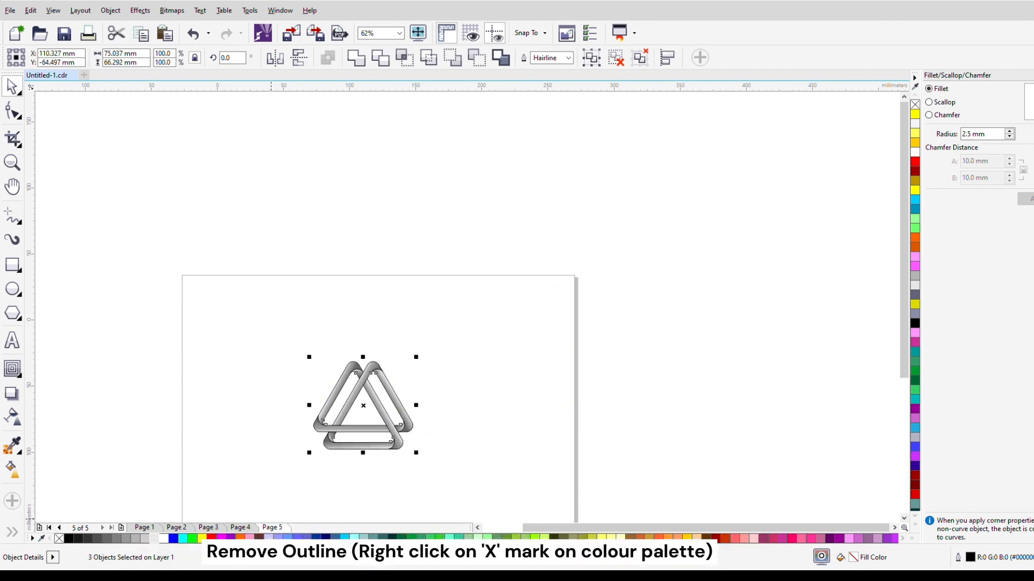
Remove the outline from all three shaded groups.
{"action": "right_click", "coordinate": [59, 539]}
{"action": "scroll", "coordinate": [345, 464], "scroll_direction": "down", "scroll_amount": 1}
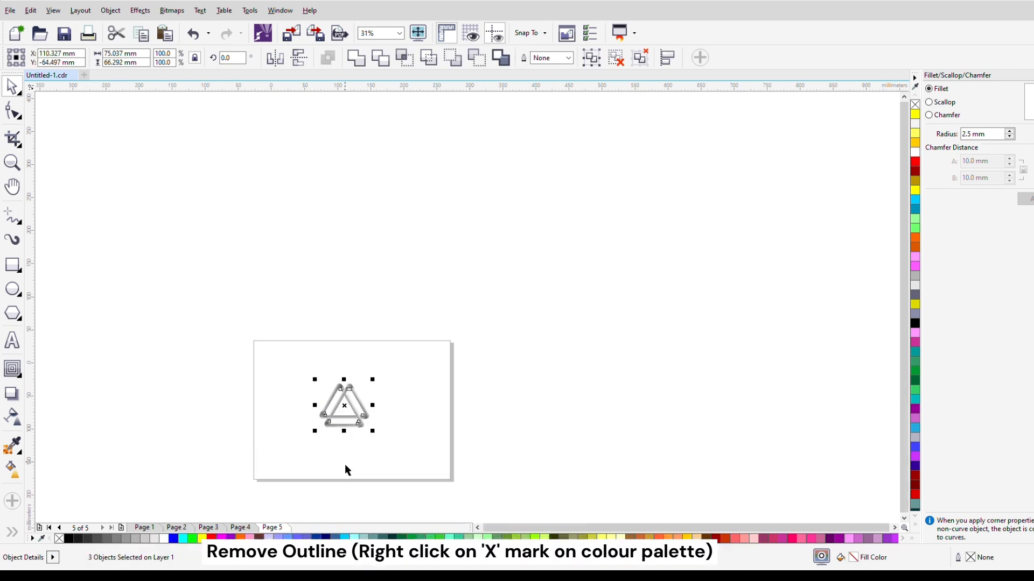
{"action": "scroll", "coordinate": [346, 450], "scroll_direction": "up", "scroll_amount": 3}
{"action": "scroll", "coordinate": [345, 286], "scroll_direction": "up", "scroll_amount": 3}
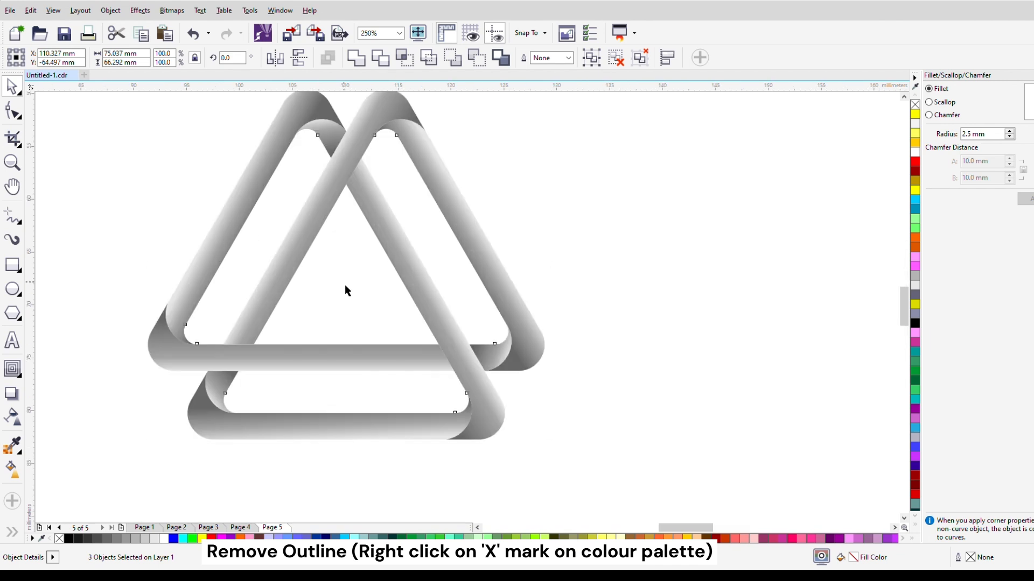
Move the logo about 12.8 mm right and 7.4 mm down, and group its three parts together.
{"action": "left_click_drag", "start_coordinate": [356, 260], "coordinate": [425, 299]}
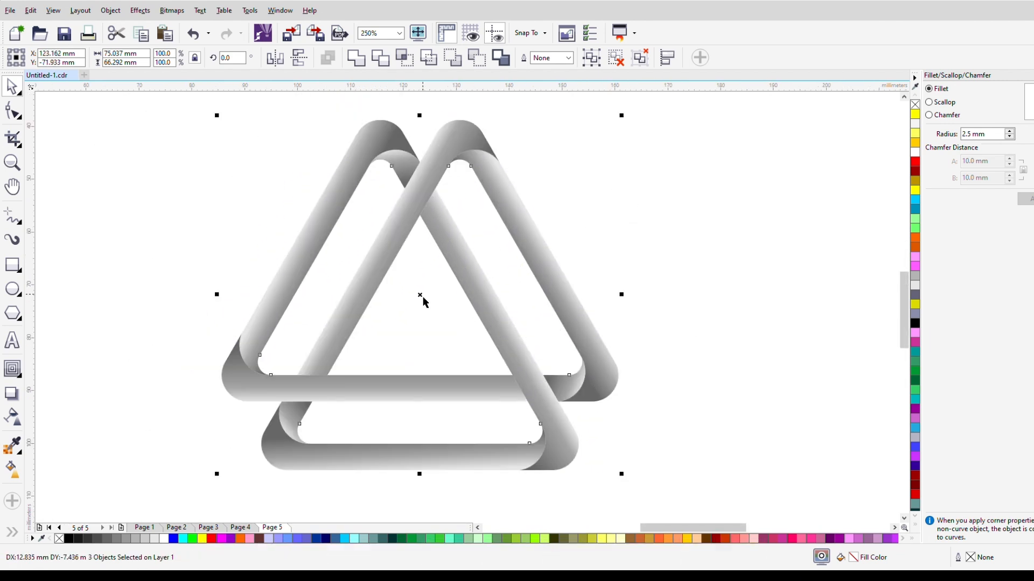
{"action": "left_click", "coordinate": [599, 63]}
{"action": "left_click", "coordinate": [545, 221]}
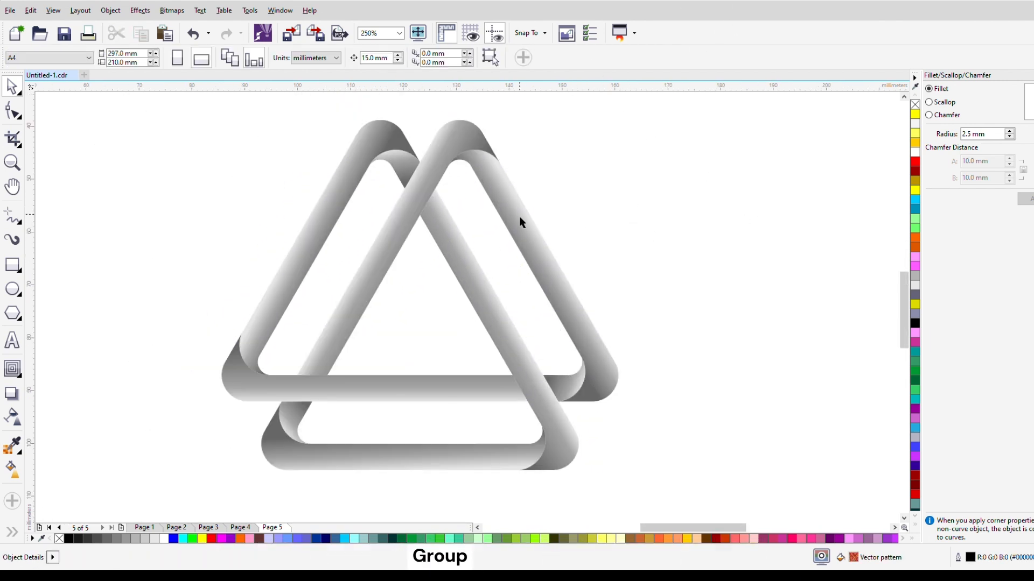
Draw a background rectangle about 252 × 173 mm around the logo, fill it with light lavender #CCCCFF and send it behind the logo.
{"action": "left_click", "coordinate": [13, 264]}
{"action": "scroll", "coordinate": [200, 226], "scroll_direction": "down", "scroll_amount": 3}
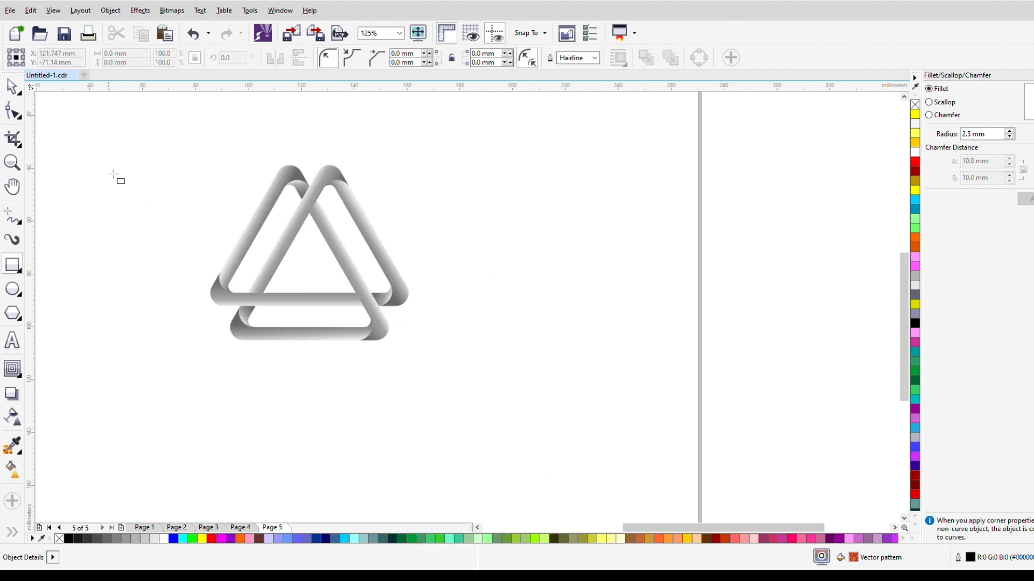
{"action": "left_click_drag", "start_coordinate": [40, 92], "coordinate": [706, 518]}
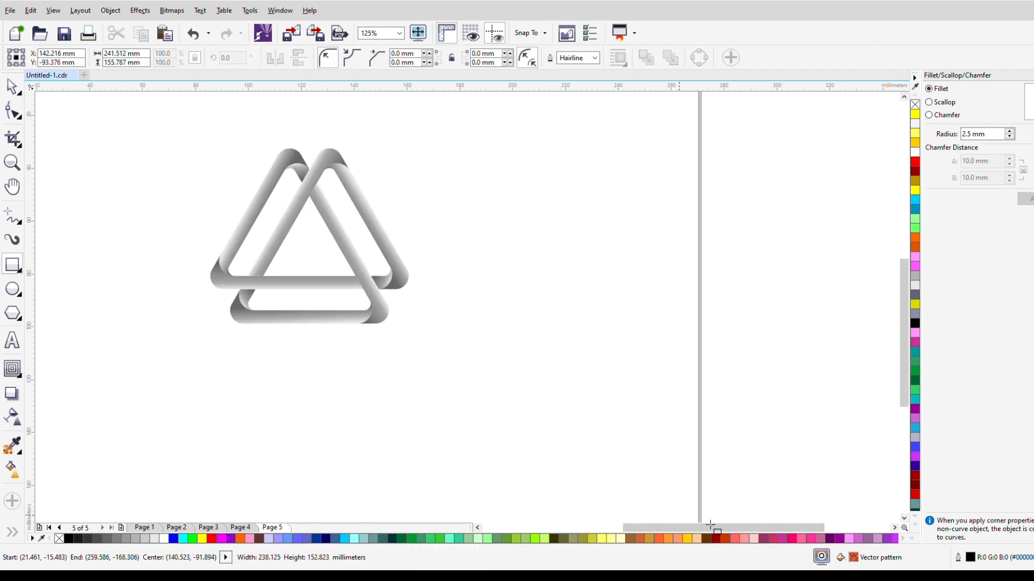
{"action": "left_click", "coordinate": [272, 540]}
{"action": "key", "text": "shift+Page_Down"}
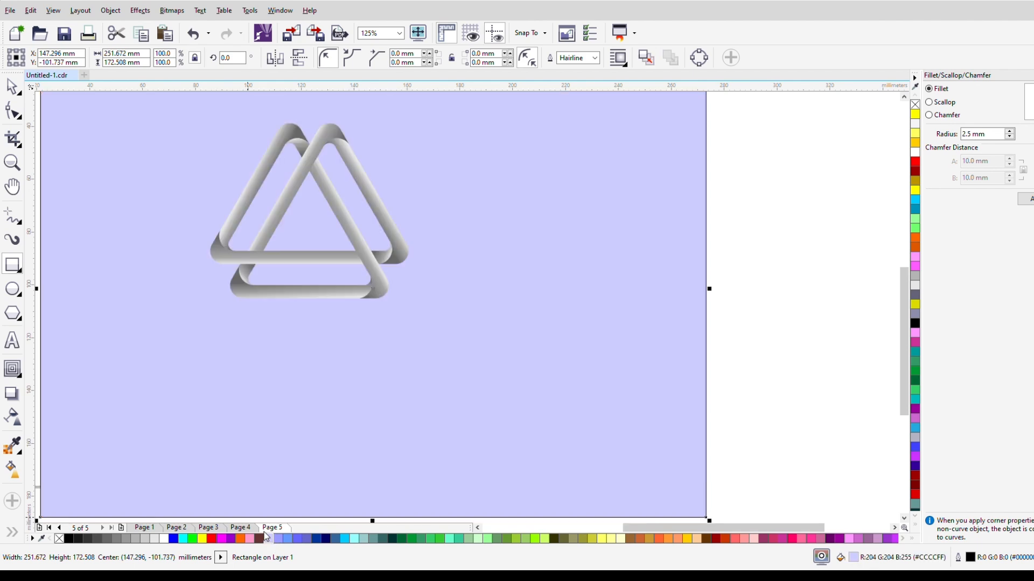
{"action": "scroll", "coordinate": [318, 199], "scroll_direction": "down", "scroll_amount": 2}
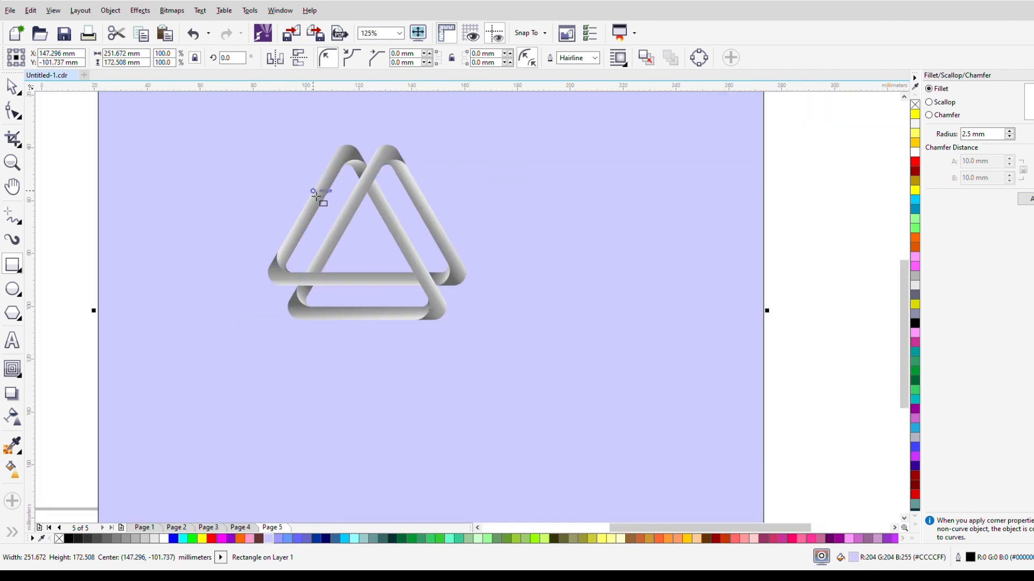
Move the logo about 20 mm right and 7 mm up, and place a vertically mirrored copy directly below it.
{"action": "left_click", "coordinate": [12, 86]}
{"action": "left_click_drag", "start_coordinate": [413, 267], "coordinate": [469, 247]}
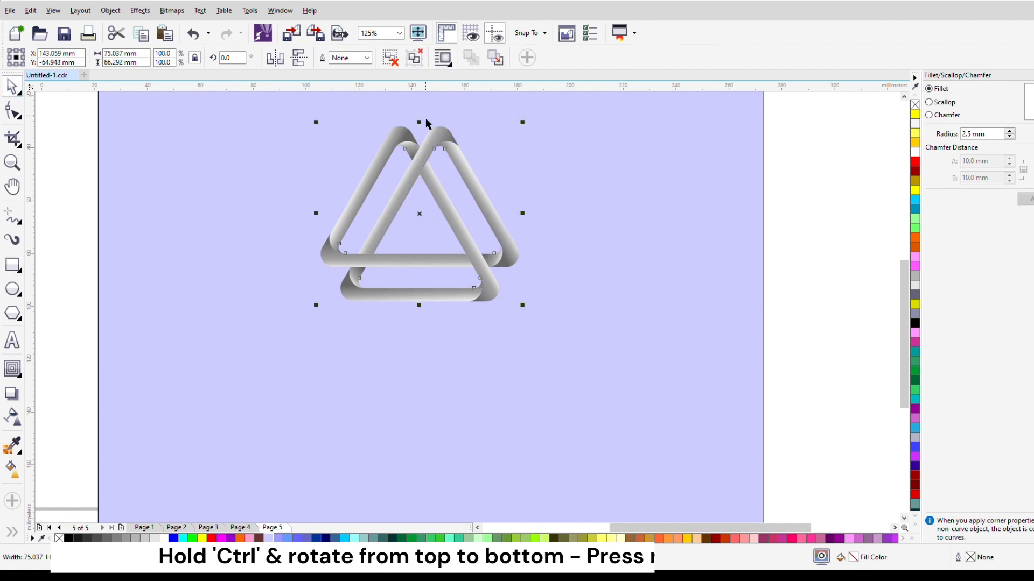
{"action": "left_click_drag", "start_coordinate": [420, 127], "coordinate": [431, 366]}
{"action": "right_click", "coordinate": [430, 366]}
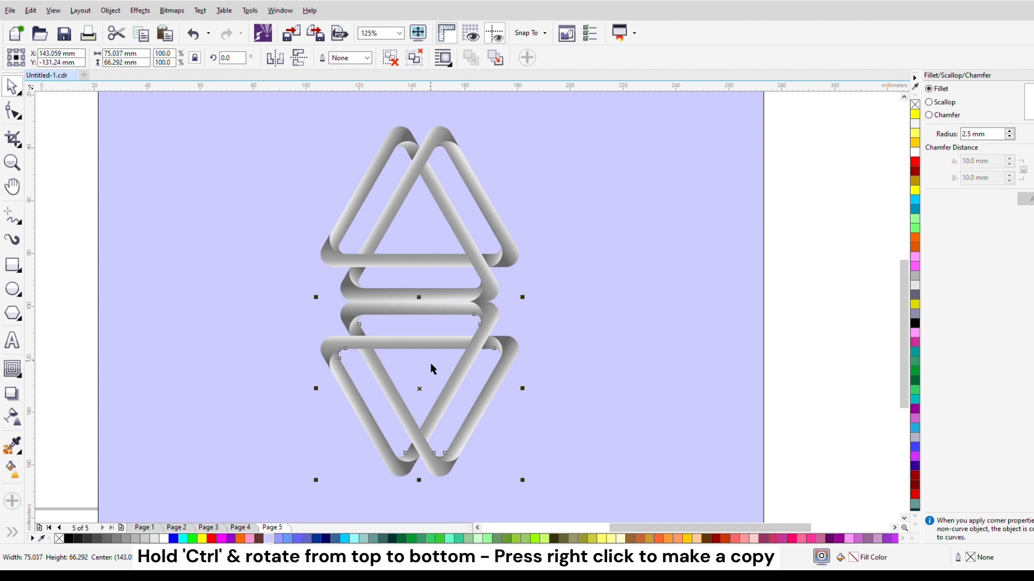
{"action": "left_click", "coordinate": [803, 225]}
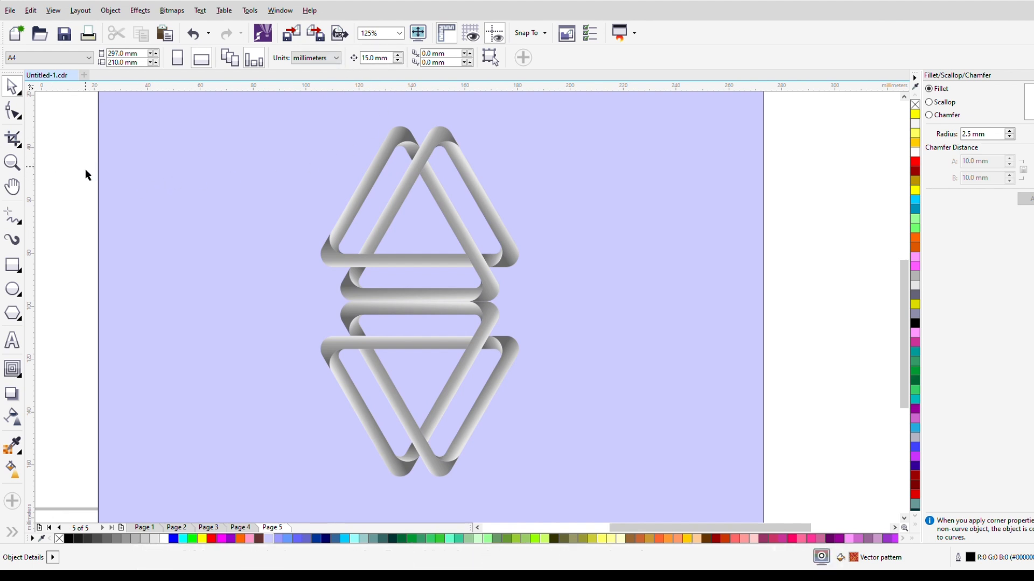
Set the nudge distance to 0.1 mm and nudge the mirrored copy 0.6 mm down from the logo.
{"action": "left_click_drag", "start_coordinate": [390, 59], "coordinate": [308, 75]}
{"action": "type", "text": "0.1"}
{"action": "left_click", "coordinate": [410, 349]}
{"action": "key", "text": "Down"}
{"action": "key", "text": "Down"}
{"action": "key", "text": "Down"}
{"action": "key", "text": "Down"}
{"action": "key", "text": "Down"}
{"action": "key", "text": "Down"}
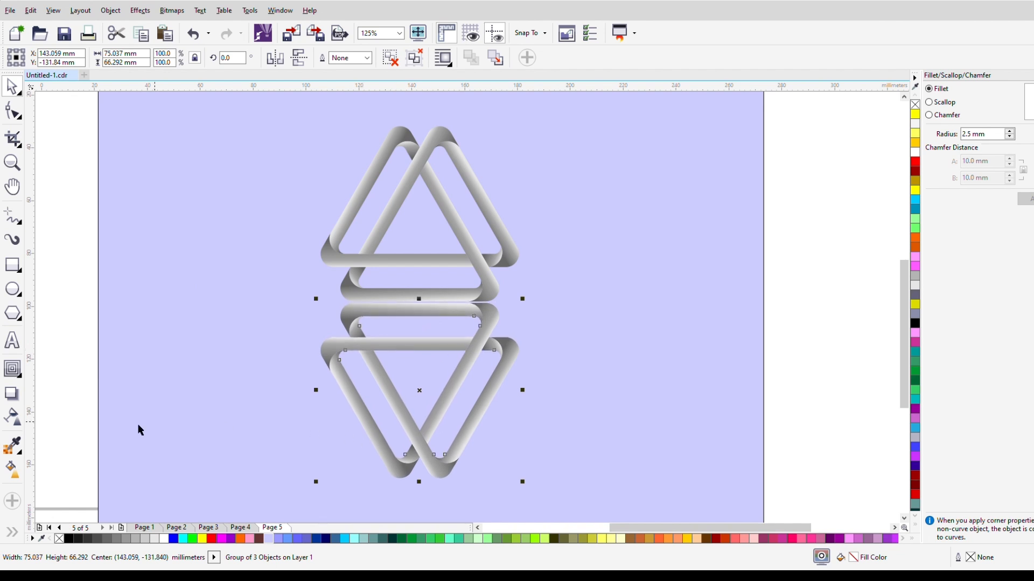
Apply a linear transparency fading the mirrored copy out downwards, and shift its midpoint and end point upwards for a shorter reflection.
{"action": "left_click", "coordinate": [12, 416]}
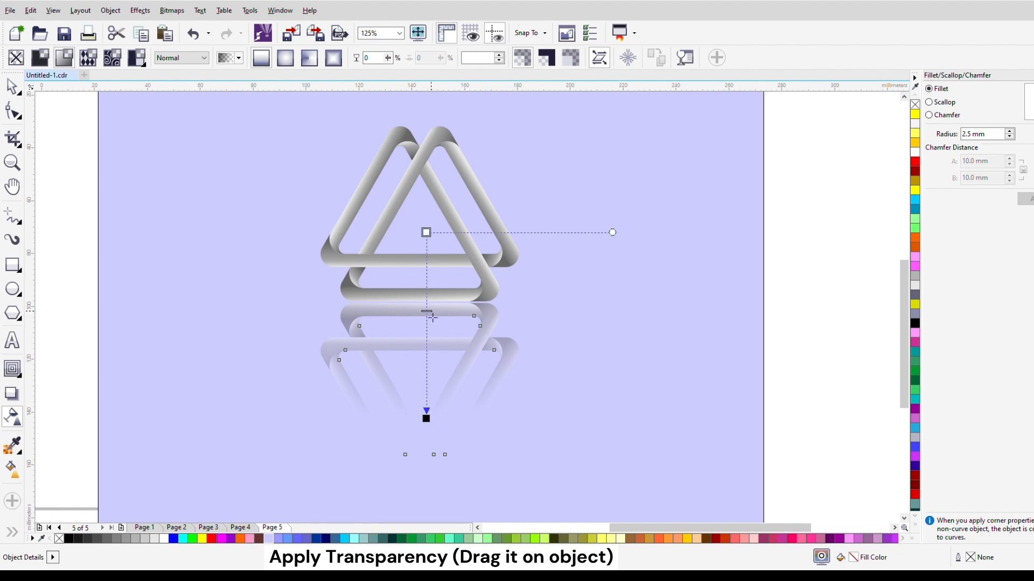
{"action": "left_click", "coordinate": [12, 86]}
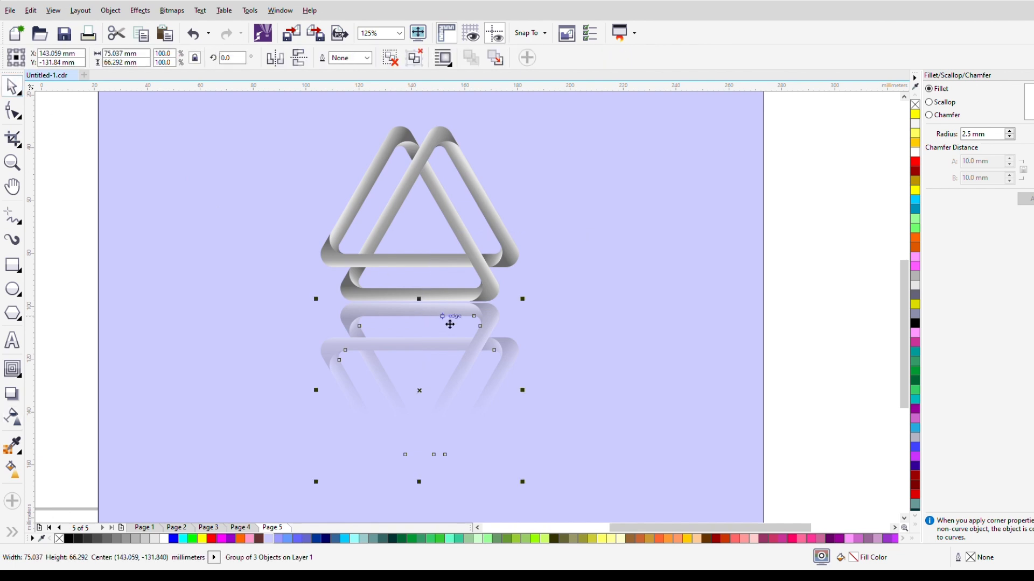
{"action": "left_click", "coordinate": [12, 417]}
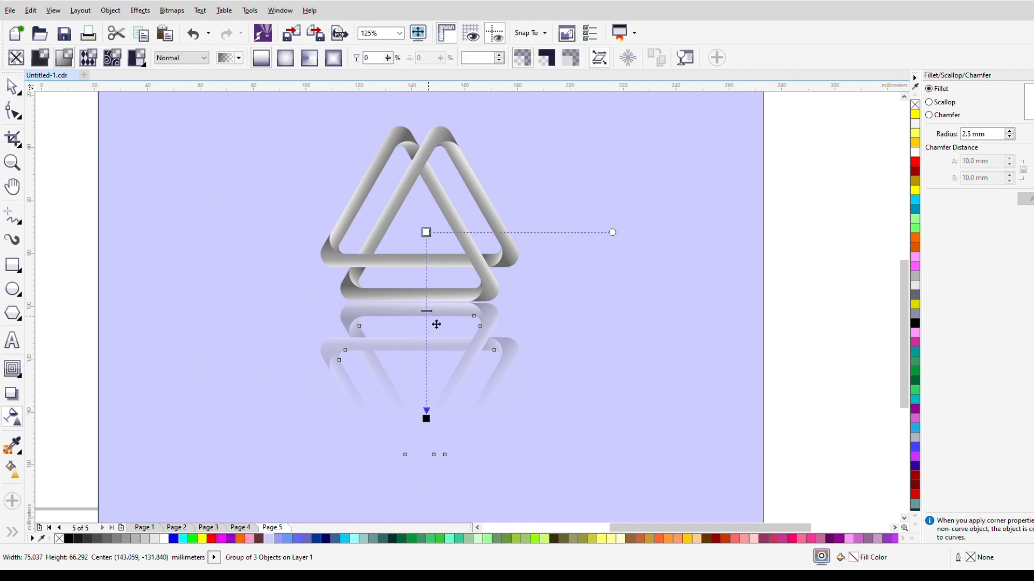
{"action": "left_click_drag", "start_coordinate": [435, 320], "coordinate": [431, 280]}
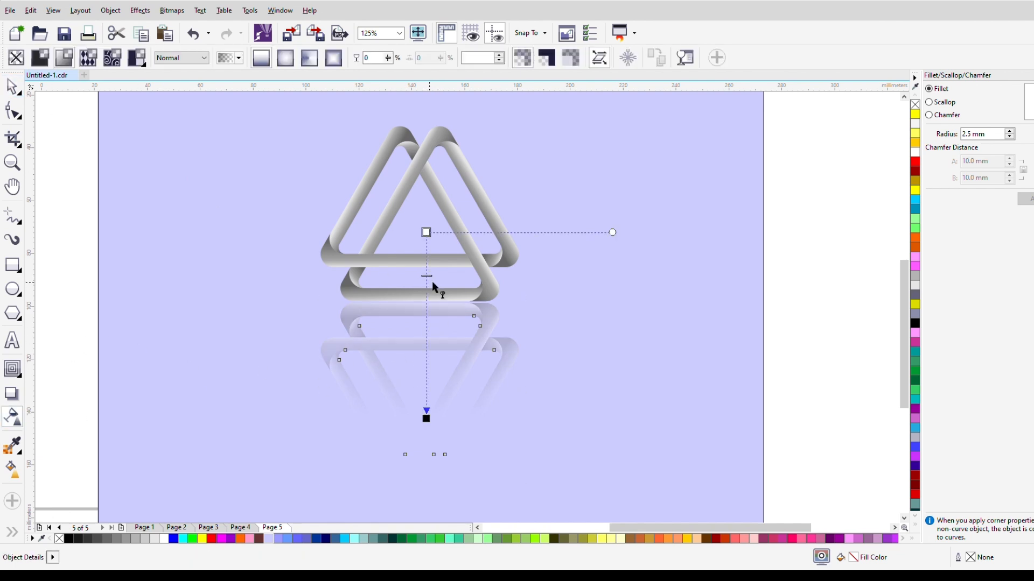
{"action": "left_click_drag", "start_coordinate": [434, 424], "coordinate": [435, 386]}
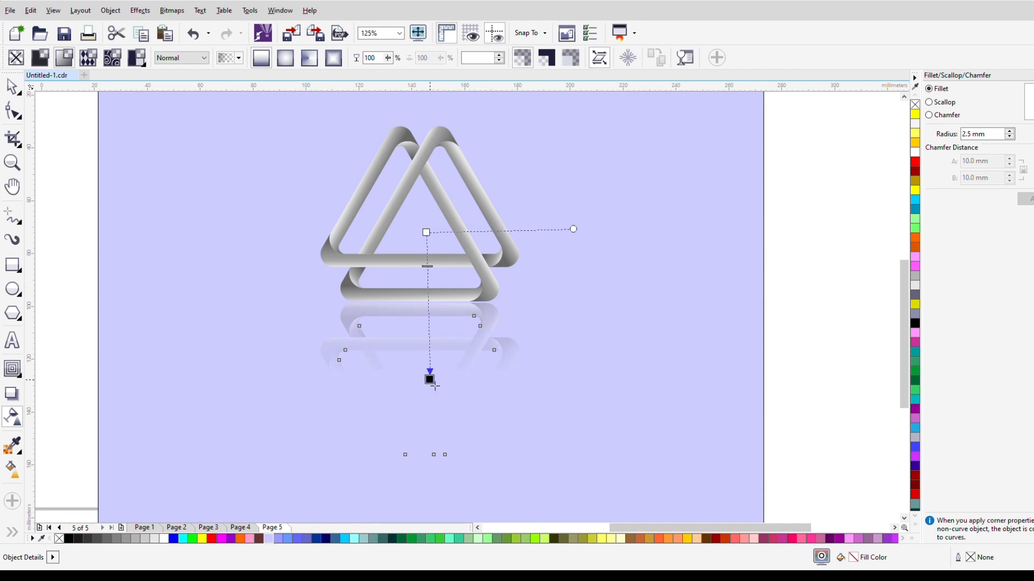
Nudge the reflection 0.1 mm up towards the logo's base and inspect the gap between them.
{"action": "key", "text": "space"}
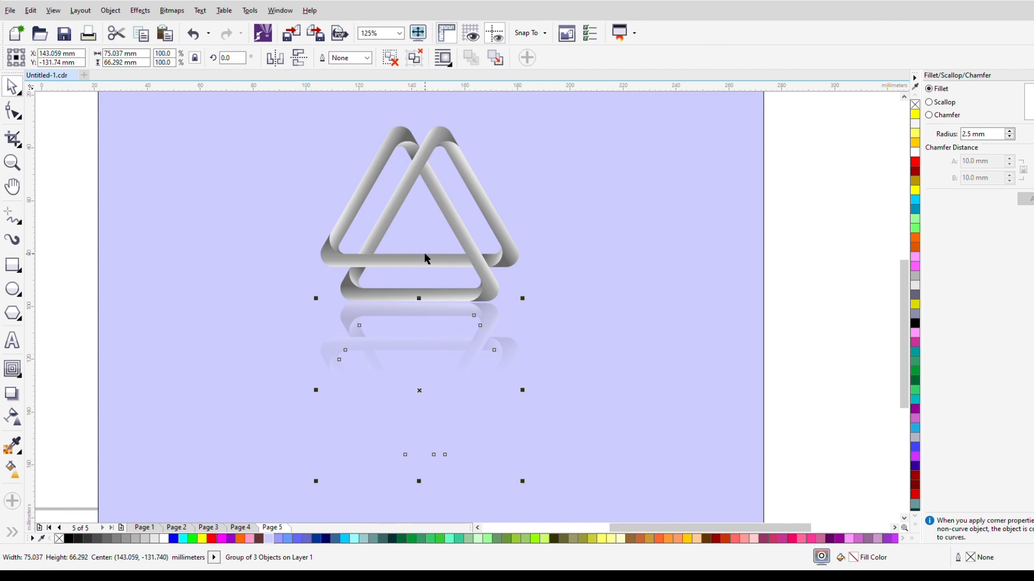
{"action": "scroll", "coordinate": [424, 253], "scroll_direction": "up", "scroll_amount": 1}
{"action": "scroll", "coordinate": [431, 266], "scroll_direction": "up", "scroll_amount": 1}
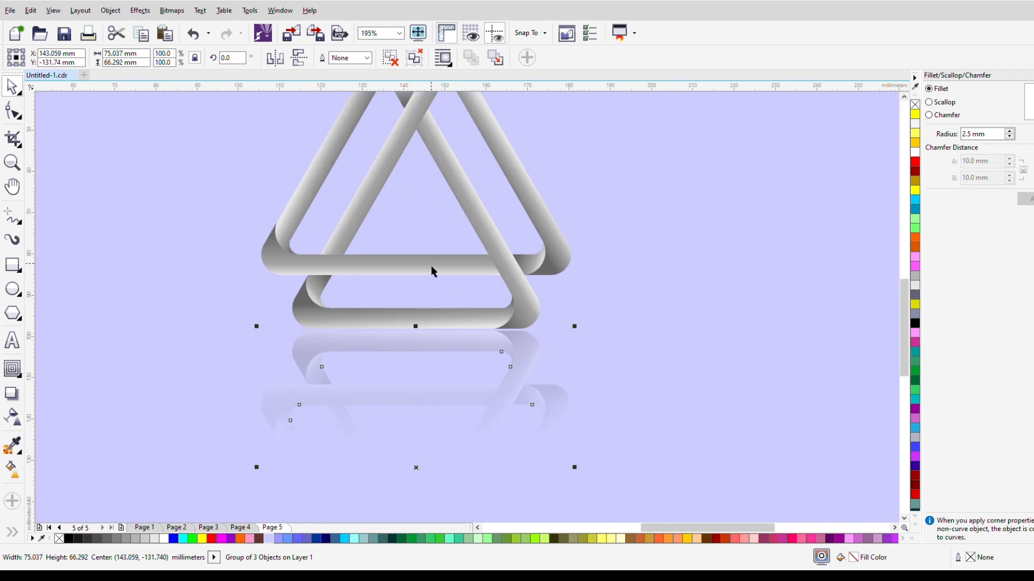
{"action": "scroll", "coordinate": [438, 273], "scroll_direction": "down", "scroll_amount": 1}
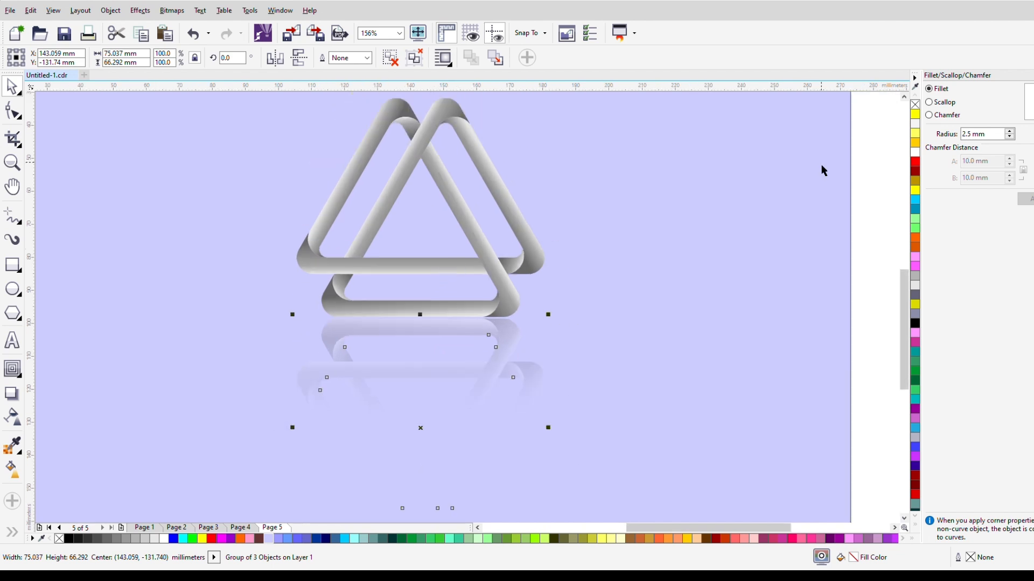
{"action": "left_click", "coordinate": [904, 98]}
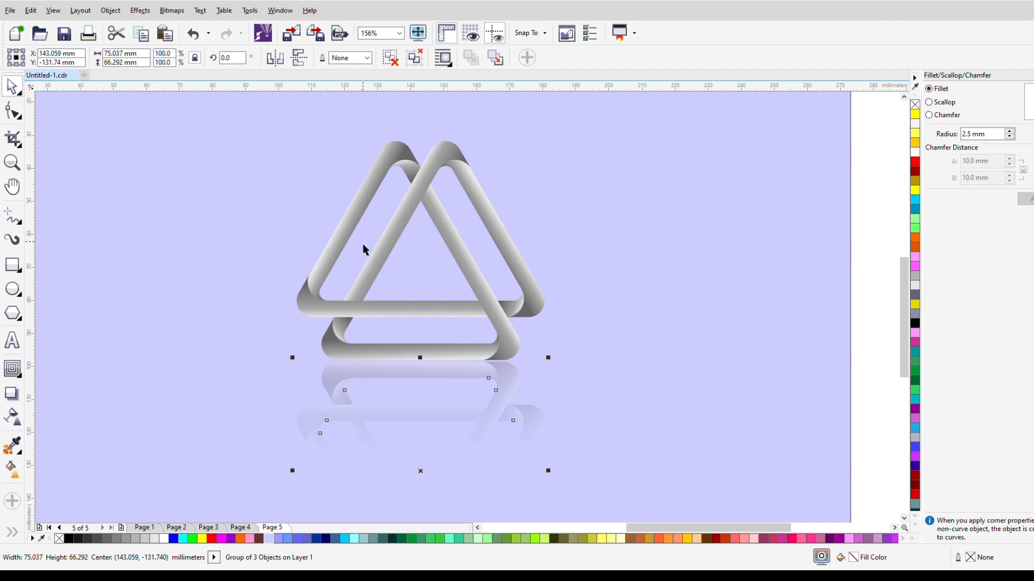
{"action": "scroll", "coordinate": [363, 245], "scroll_direction": "up", "scroll_amount": 1}
{"action": "left_click", "coordinate": [700, 290]}
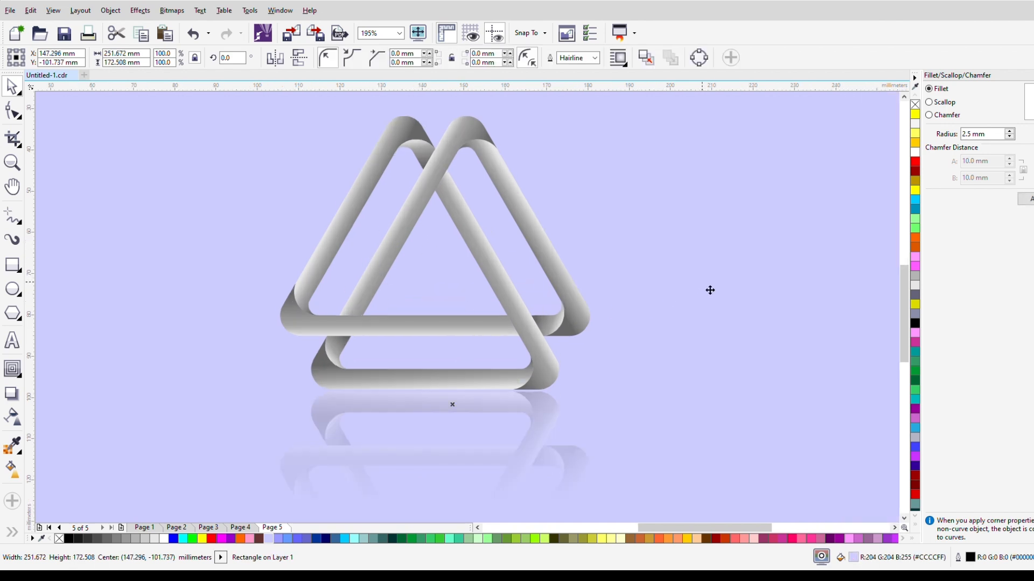